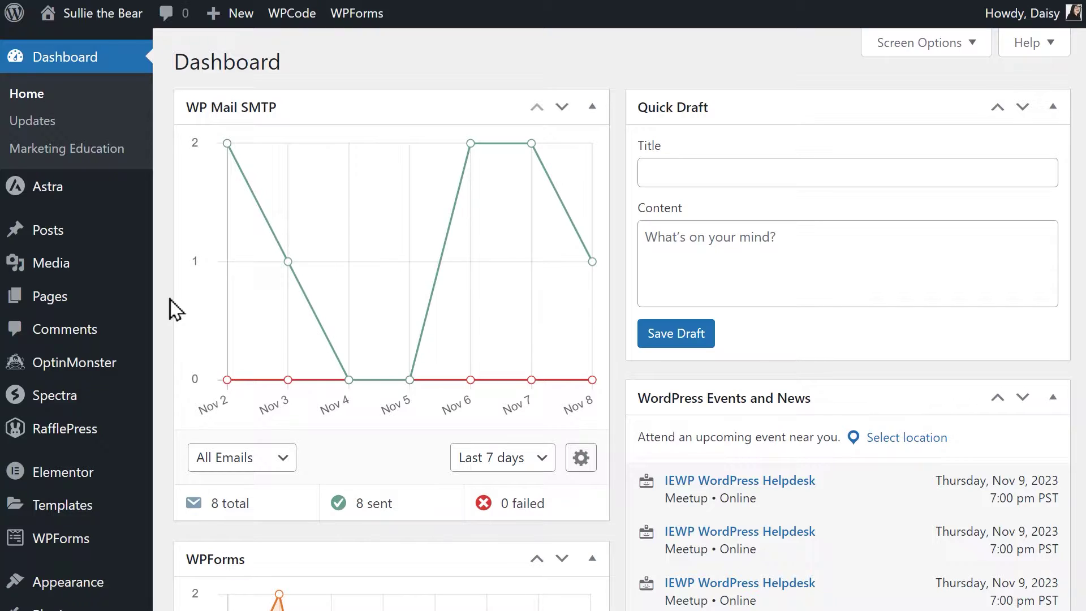
Install the Calculations Addon from the WPForms Addons page so it becomes active
mouse_move(103, 543)
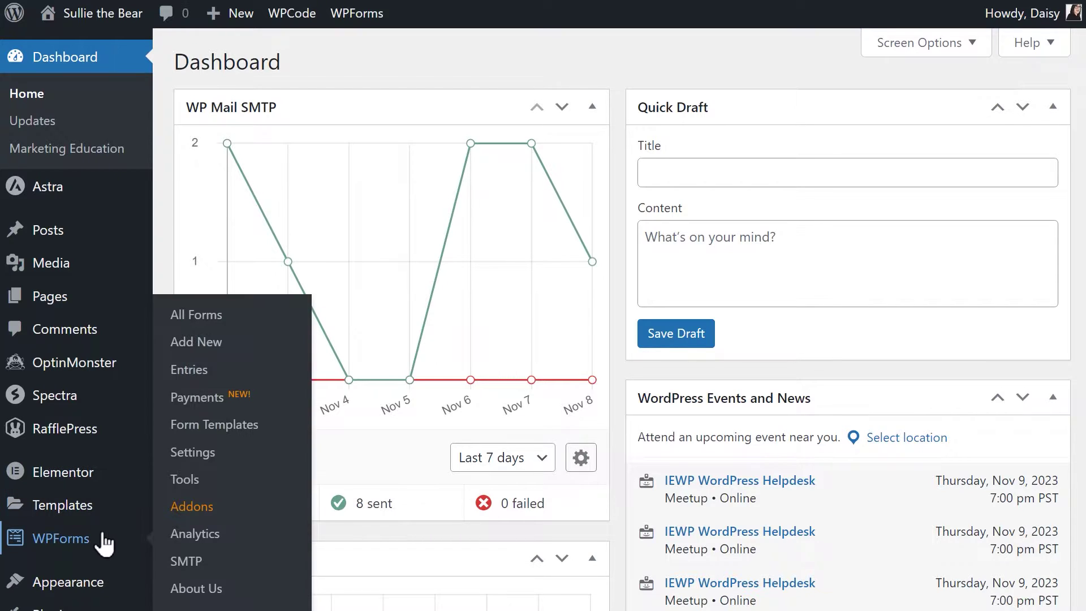
click(193, 506)
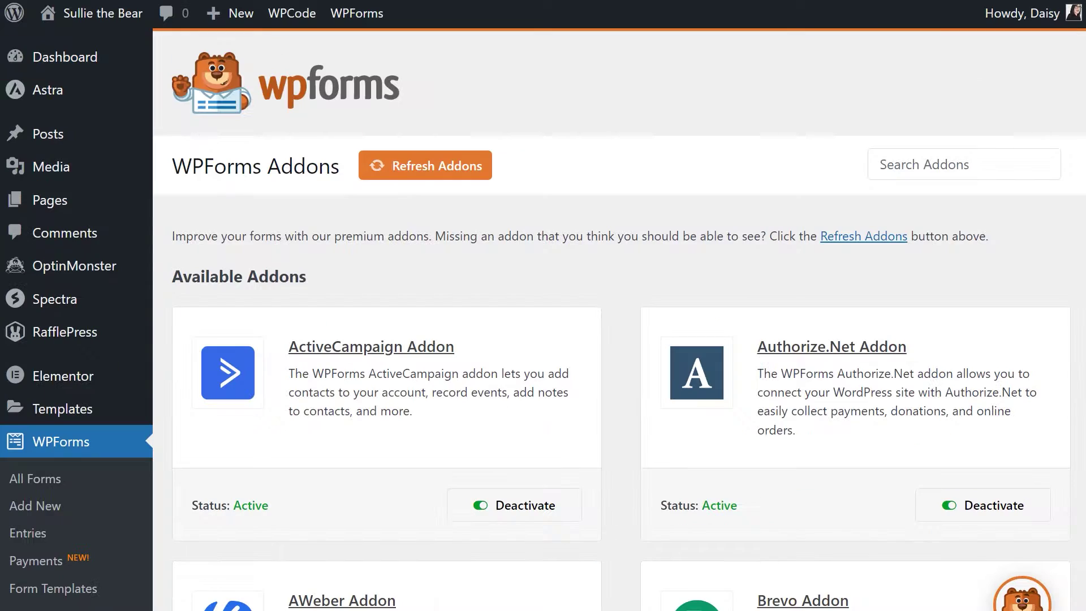
scroll(977, 198, down, 10)
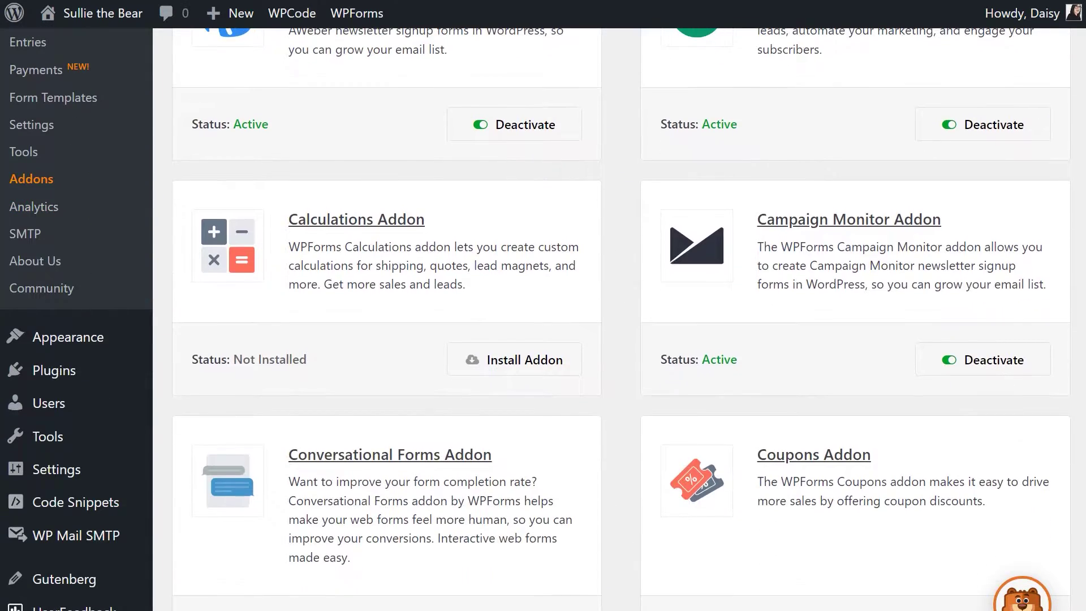
click(568, 356)
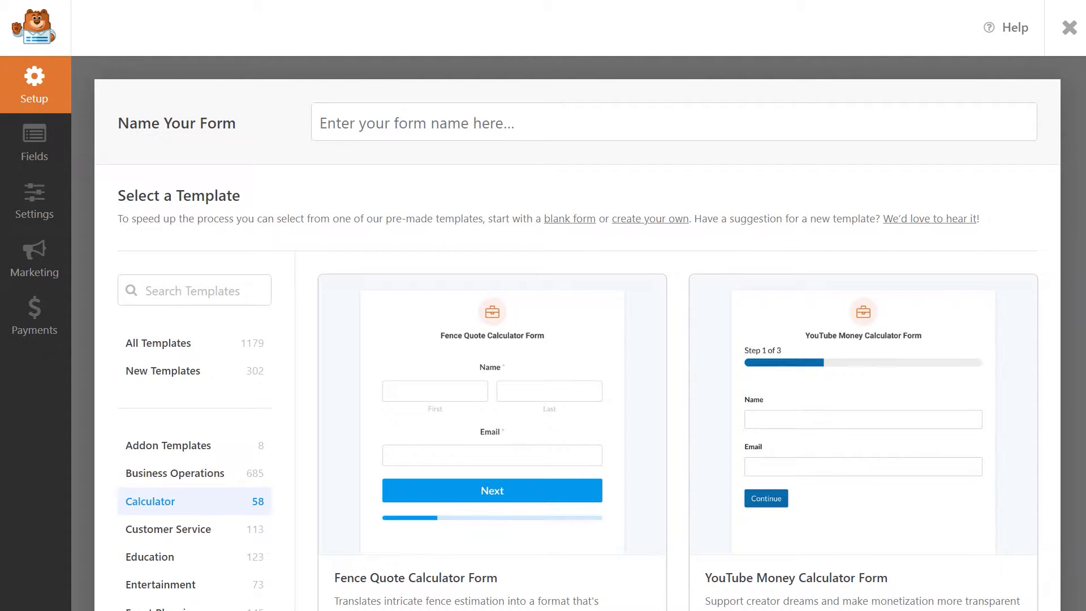
Scroll down through the Calculator templates list in Setup
scroll(577, 333, down, 5)
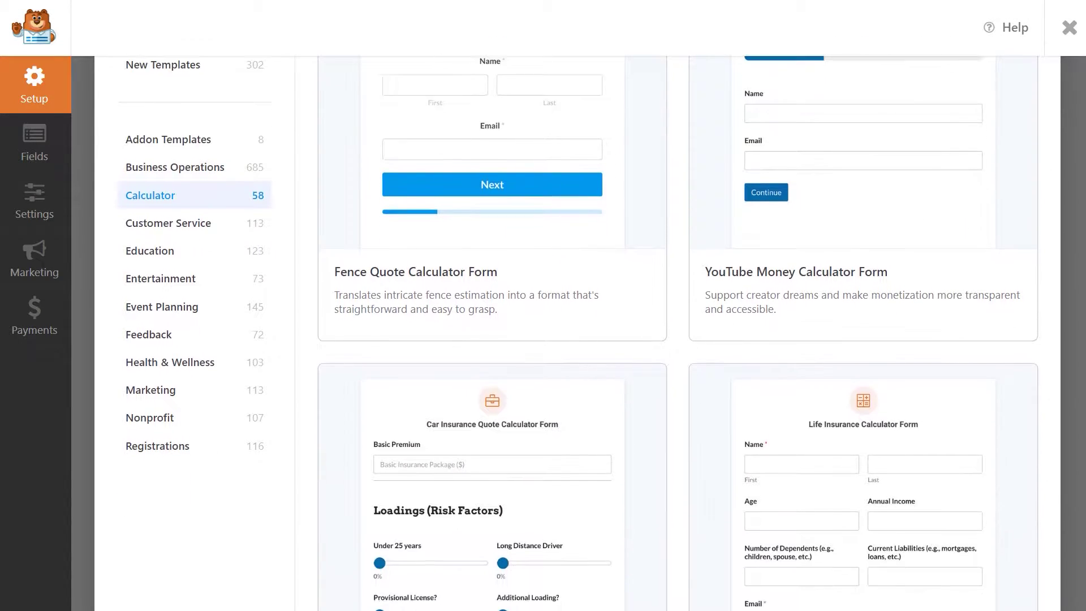
scroll(577, 333, down, 7)
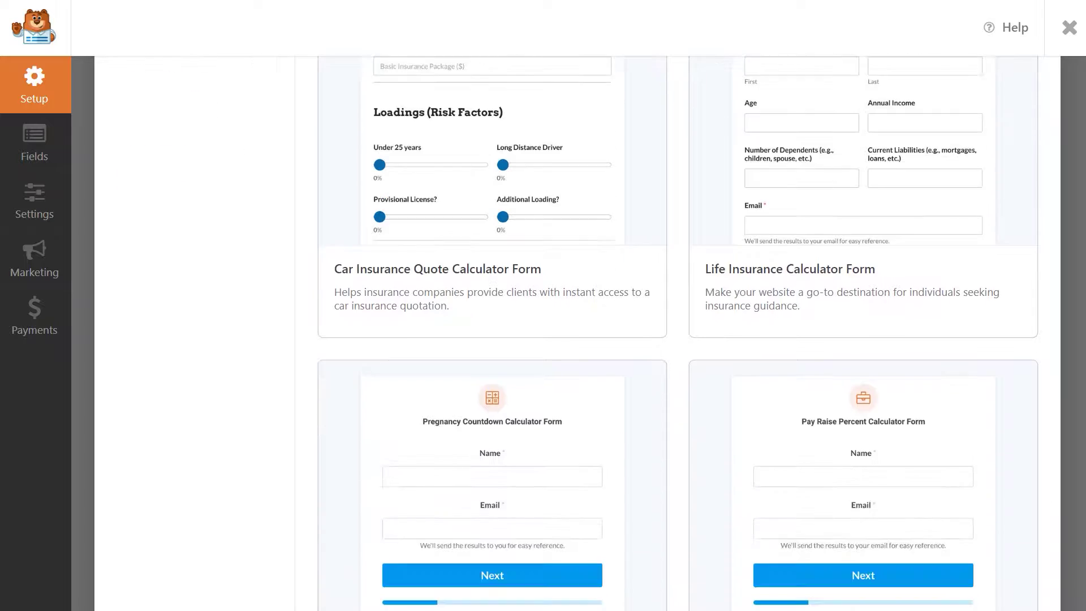
scroll(577, 333, down, 10)
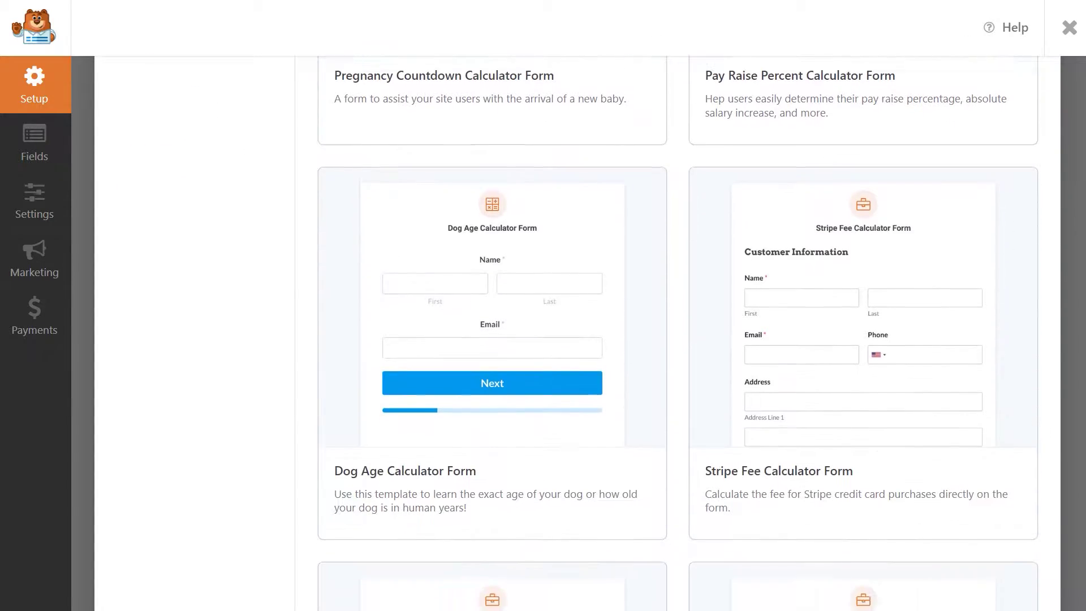
scroll(678, 333, down, 1)
scroll(678, 333, down, 10)
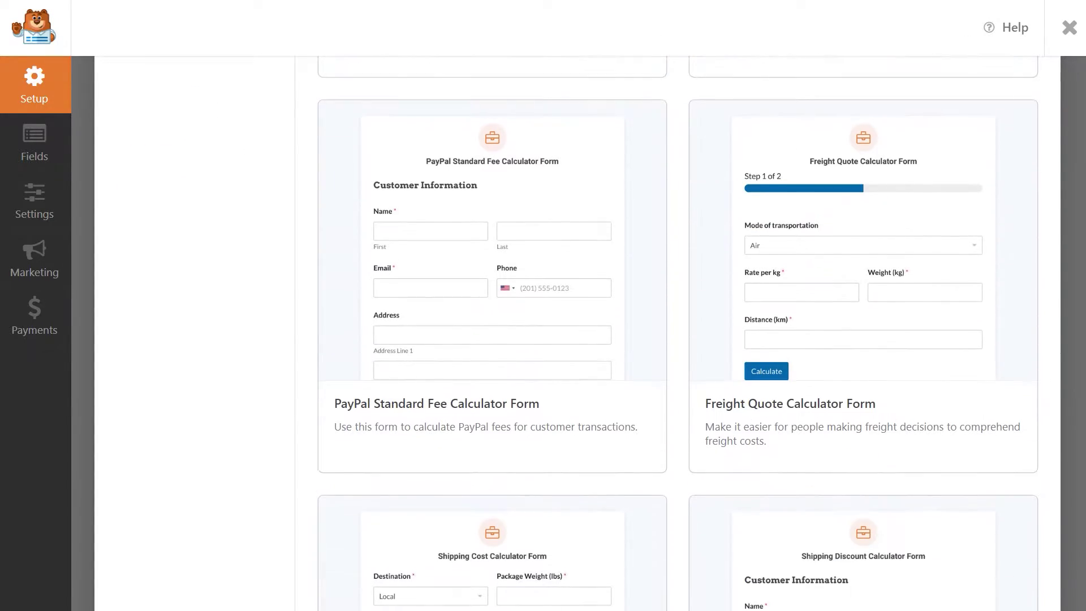
scroll(677, 332, down, 9)
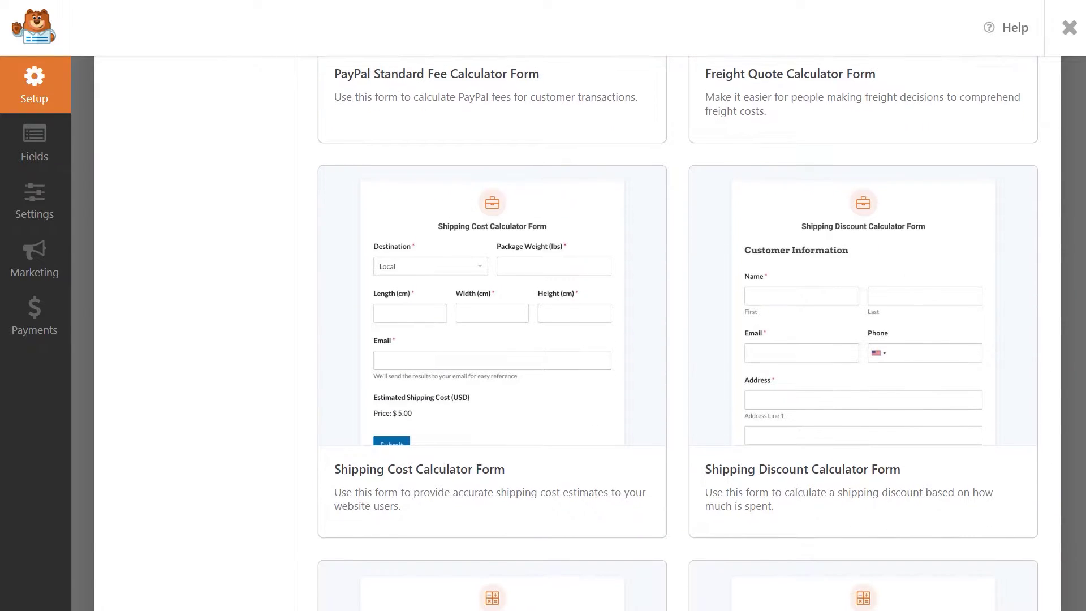
scroll(678, 332, down, 9)
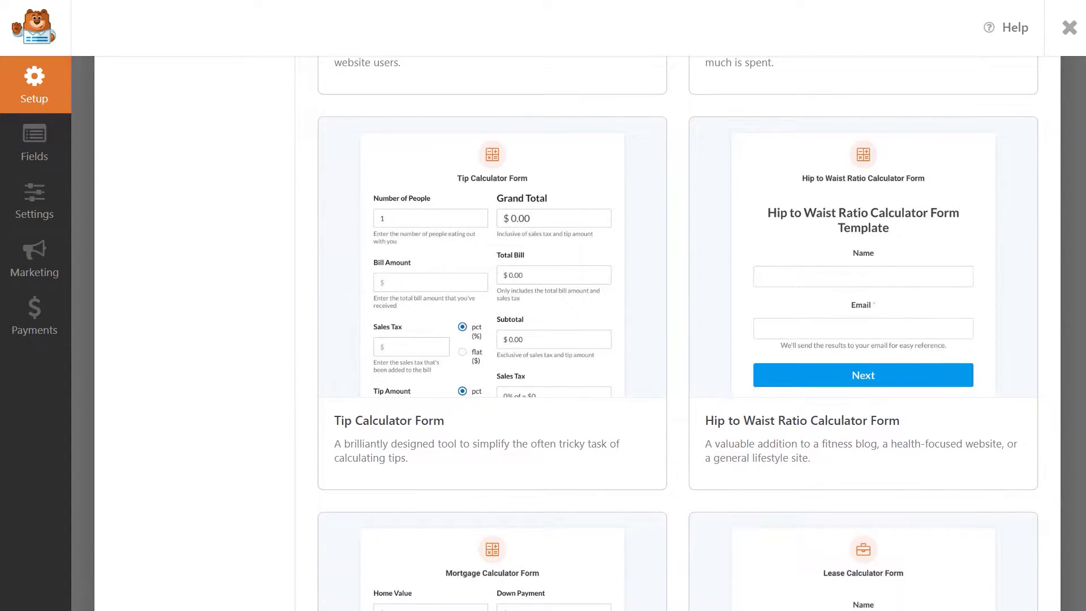
scroll(678, 332, down, 6)
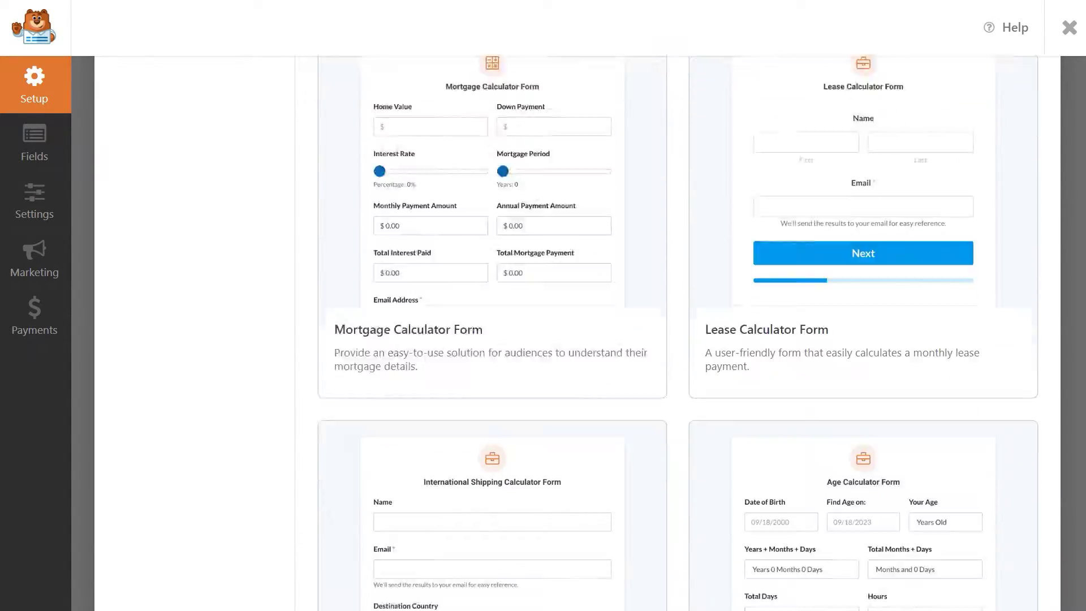
scroll(678, 332, down, 7)
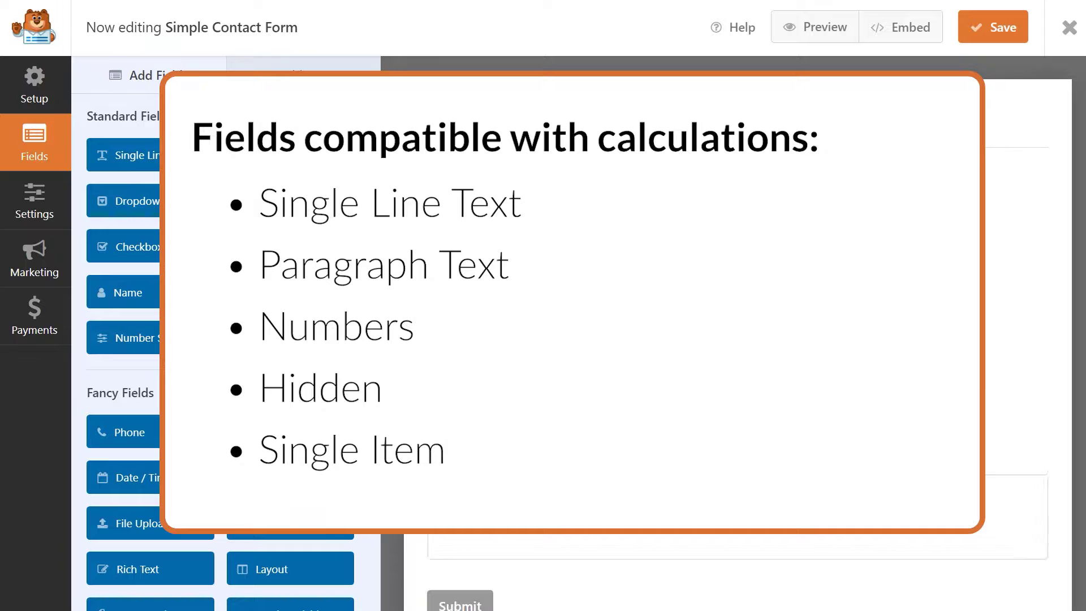
Switch on Enable Calculation in the Numbers field's Advanced options
click(493, 373)
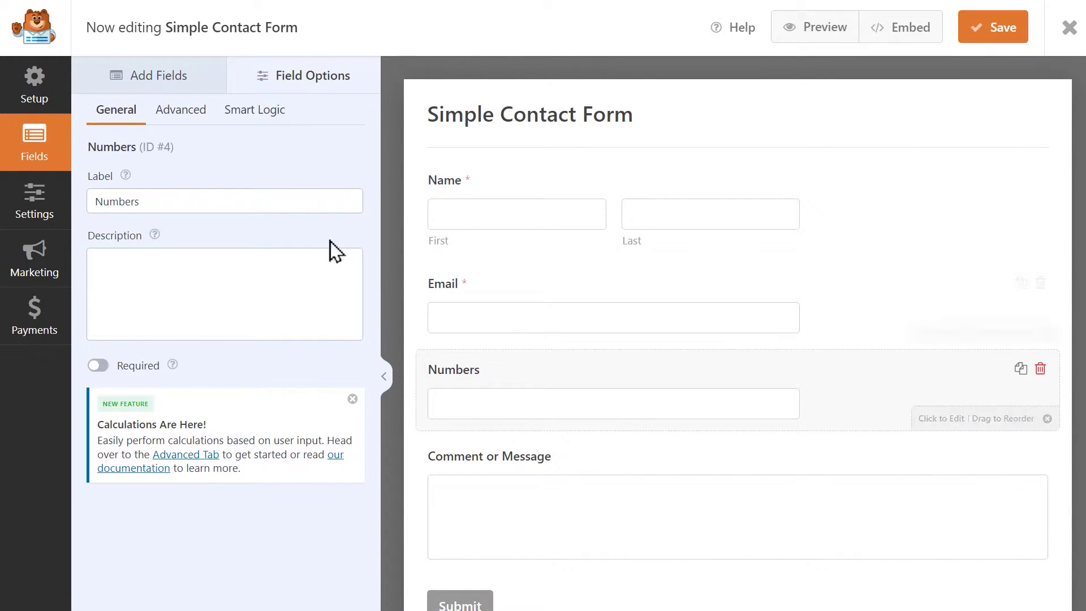
click(193, 114)
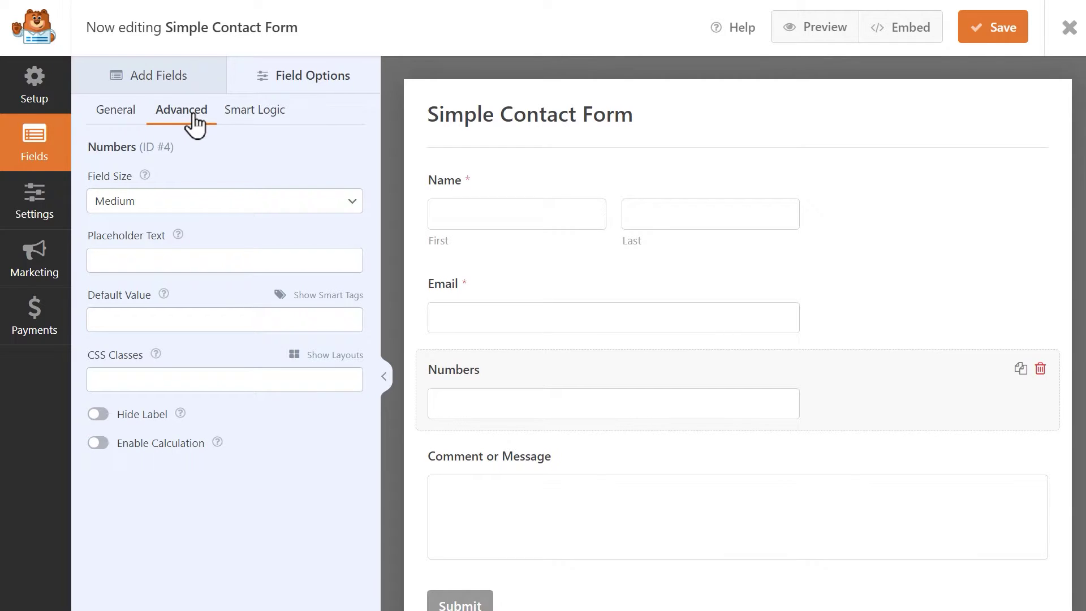
click(97, 443)
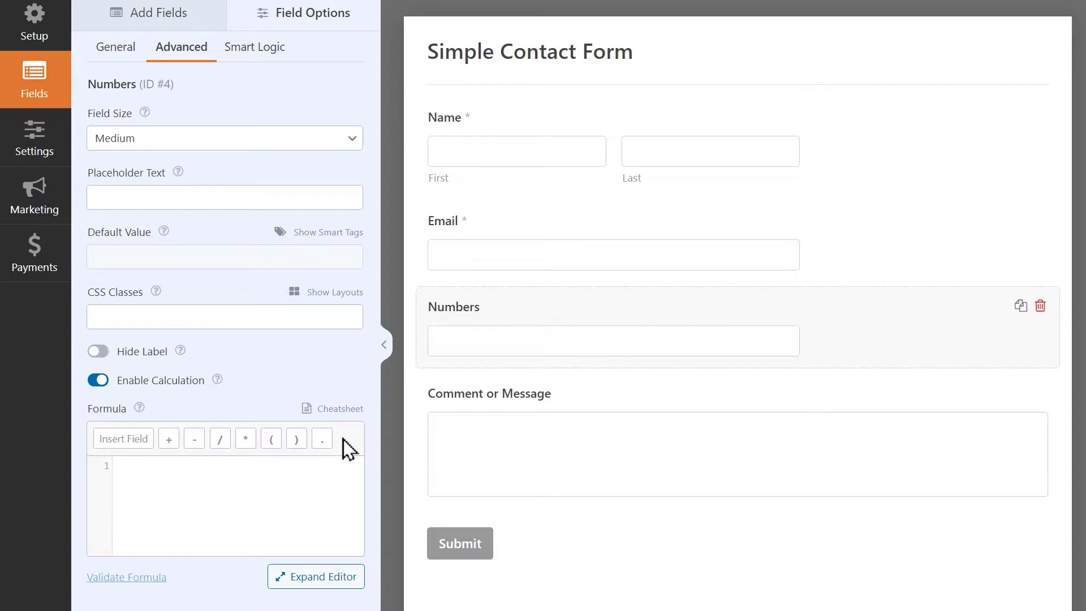
click(349, 579)
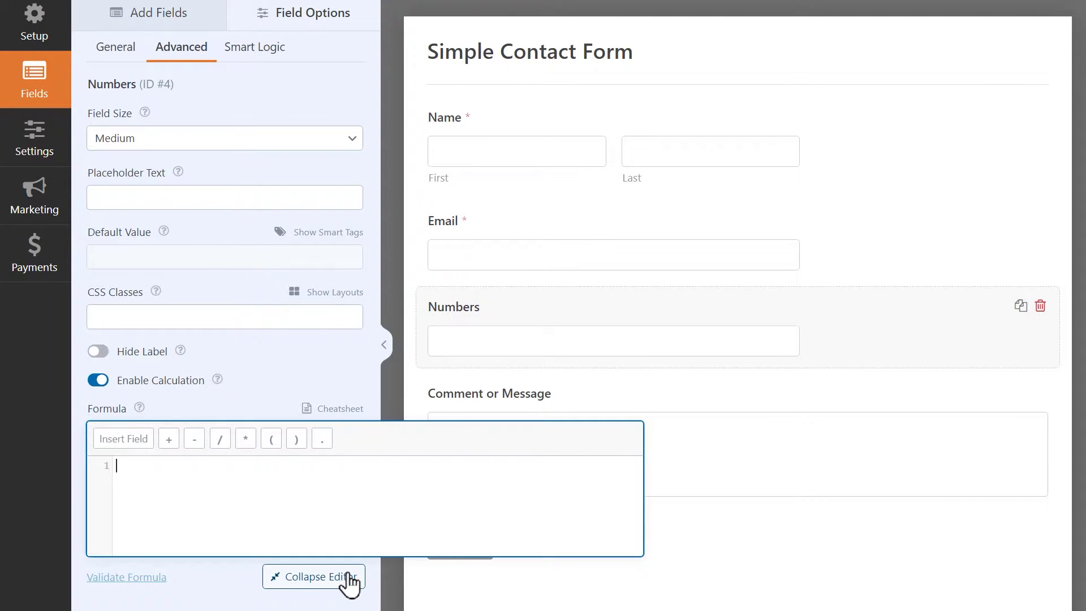
click(349, 578)
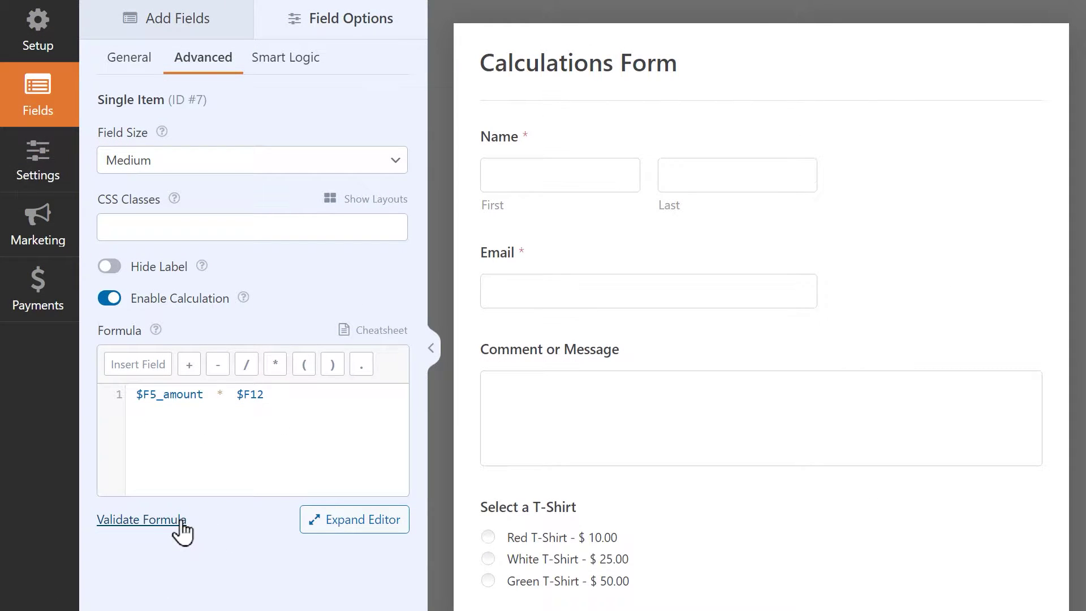
click(182, 523)
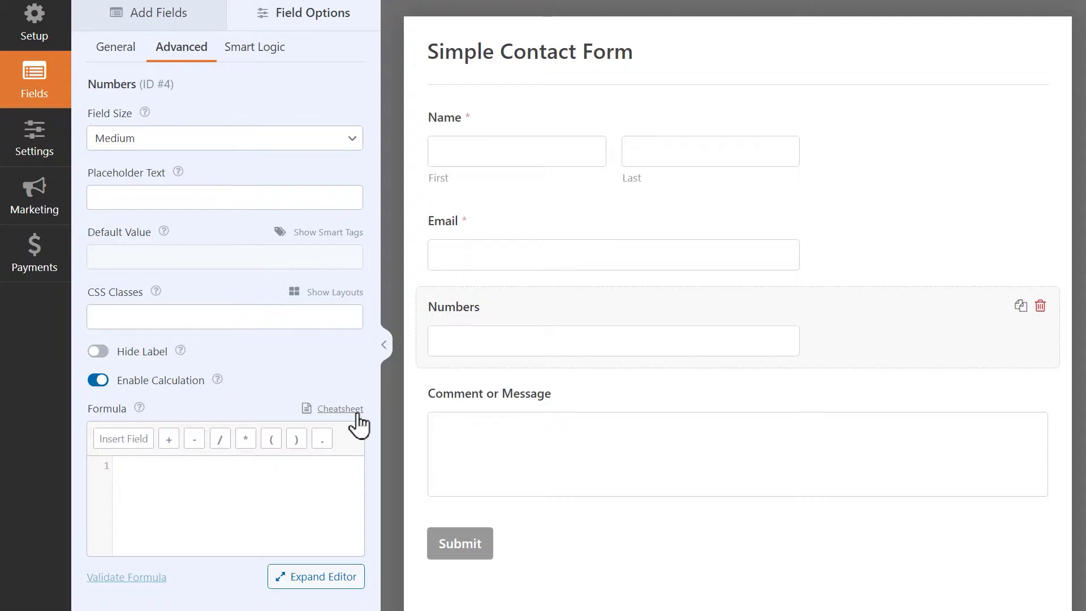
Open the Calculations Formula Cheatsheet and scroll down to the field variables table
click(358, 417)
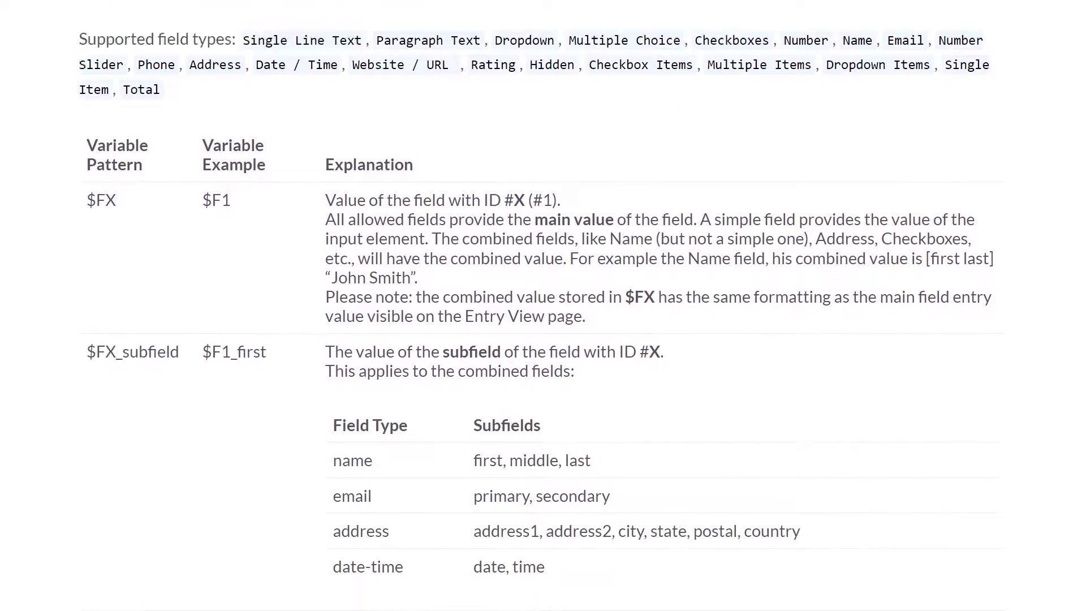
scroll(543, 306, down, 6)
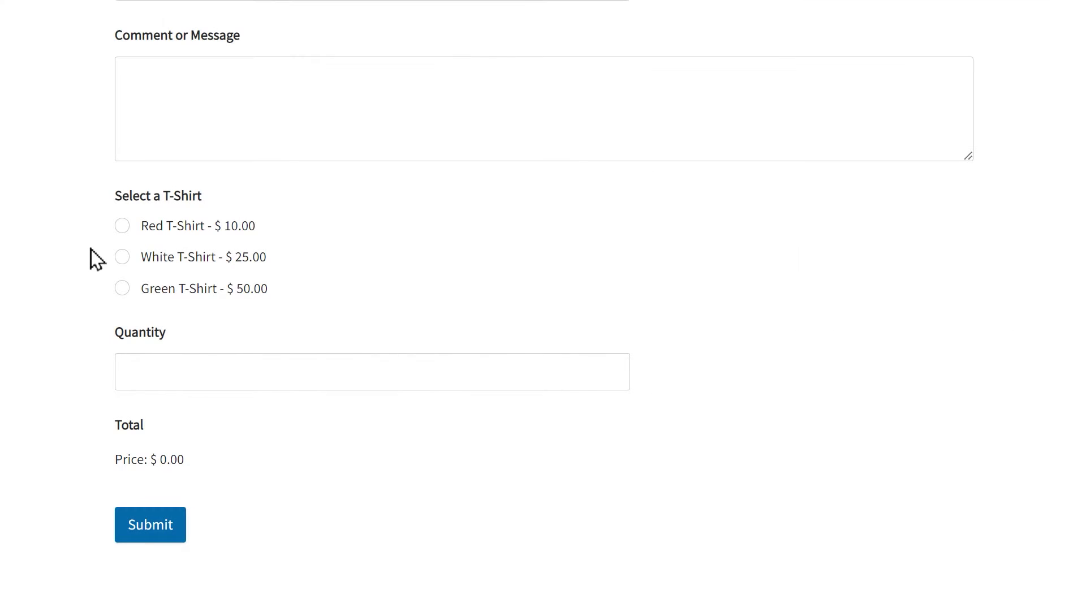
In the preview, choose the Red T-Shirt and enter a quantity of 3
click(123, 227)
click(170, 363)
text(3)
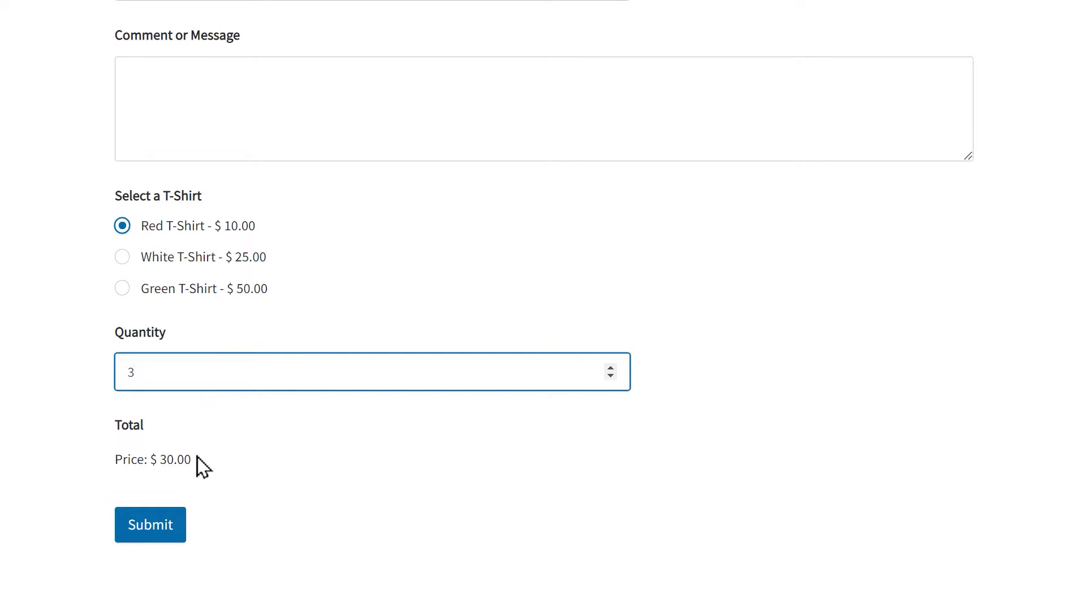
Switch to the White, then the Green T-Shirt and change the quantity to 7, watching the Total
click(120, 258)
click(121, 289)
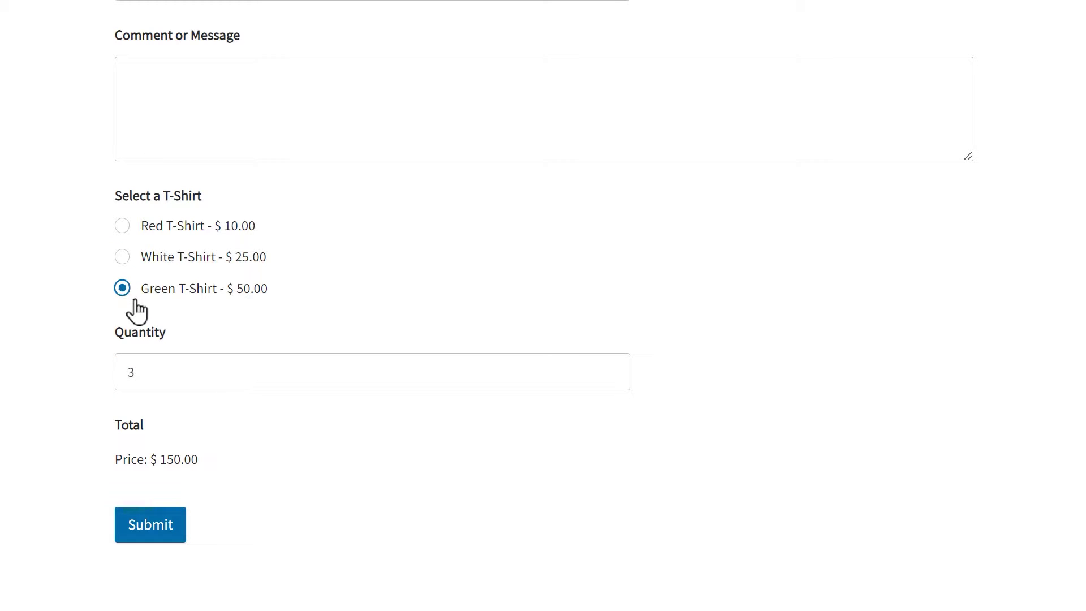
click(185, 369)
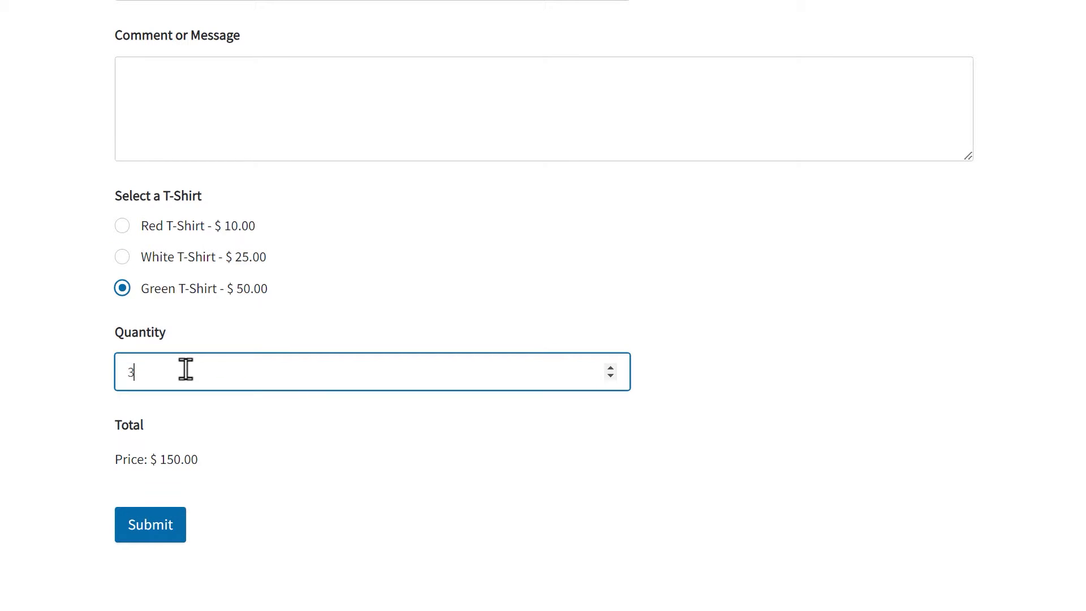
key(BackSpace)
text(7)
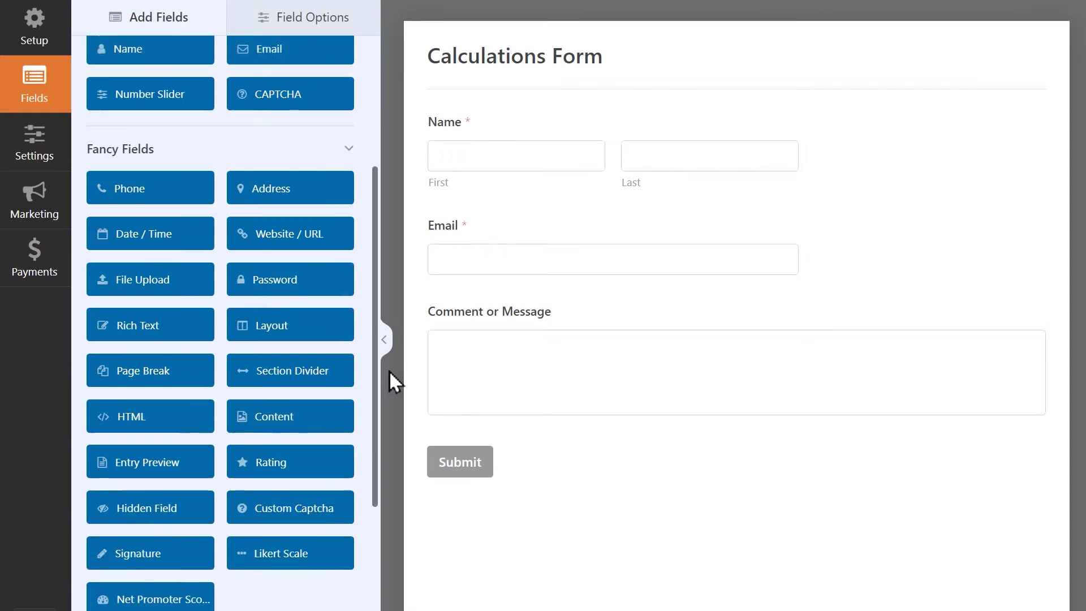
scroll(390, 371, down, 4)
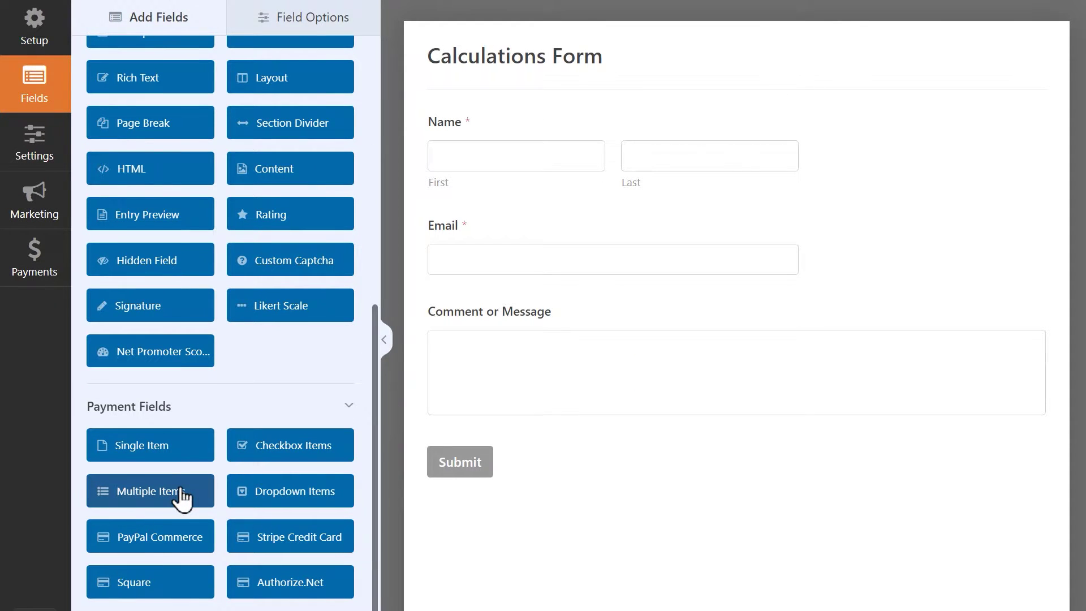
Add a Select a T-Shirt items field, a Quantity number field and a Total single item
drag(210, 490, 531, 313)
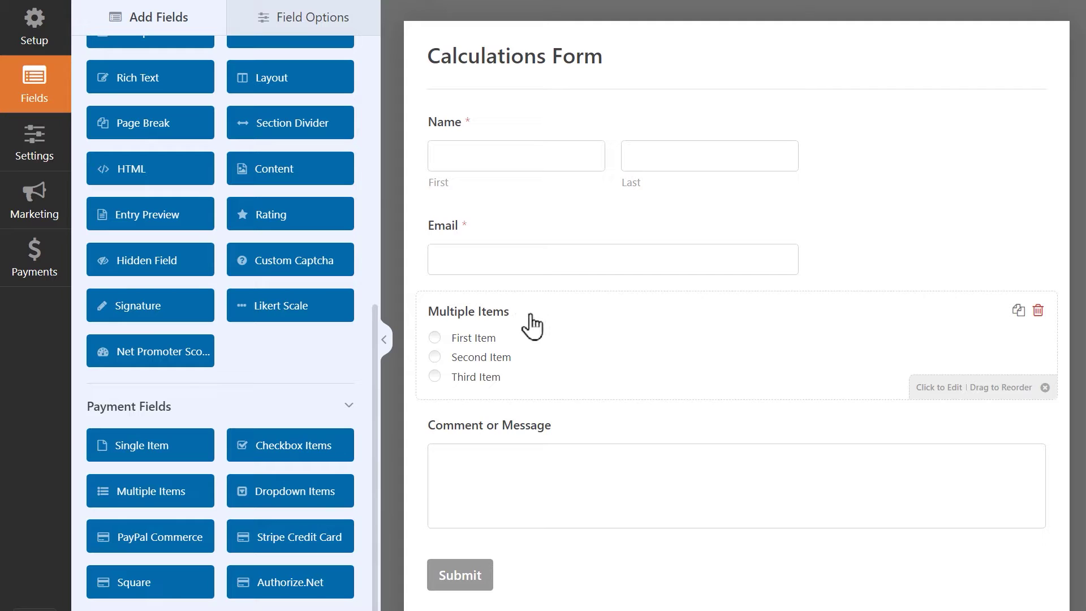
click(529, 321)
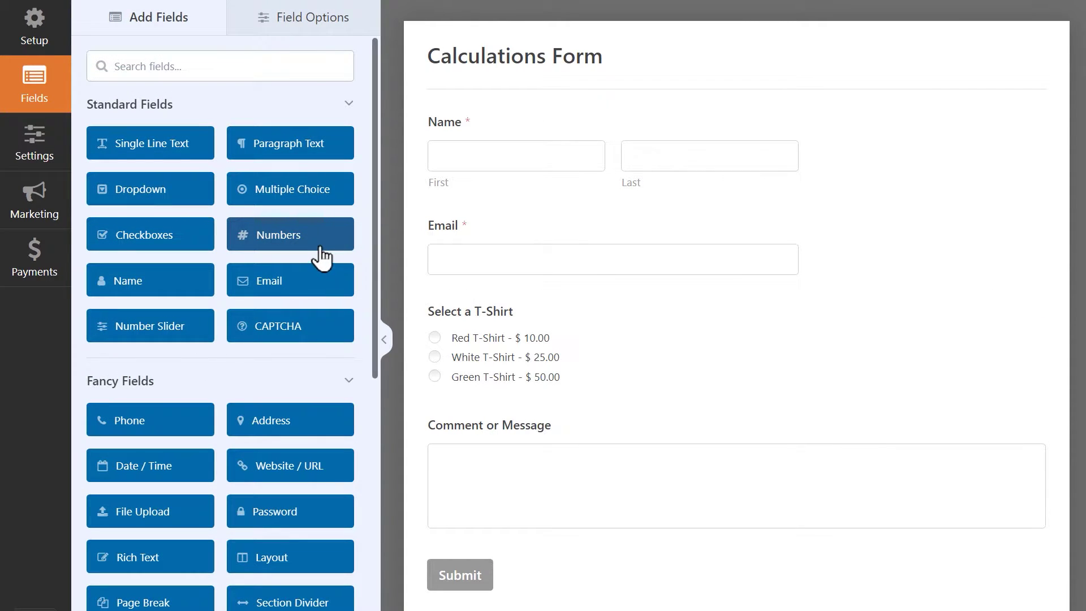
drag(321, 249, 523, 436)
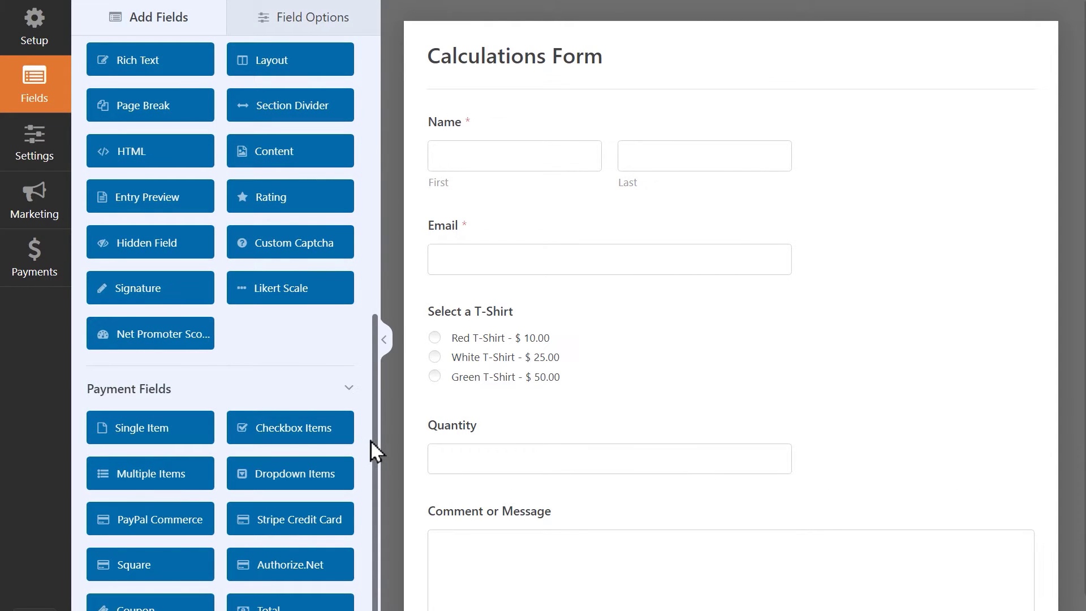
drag(201, 436, 515, 502)
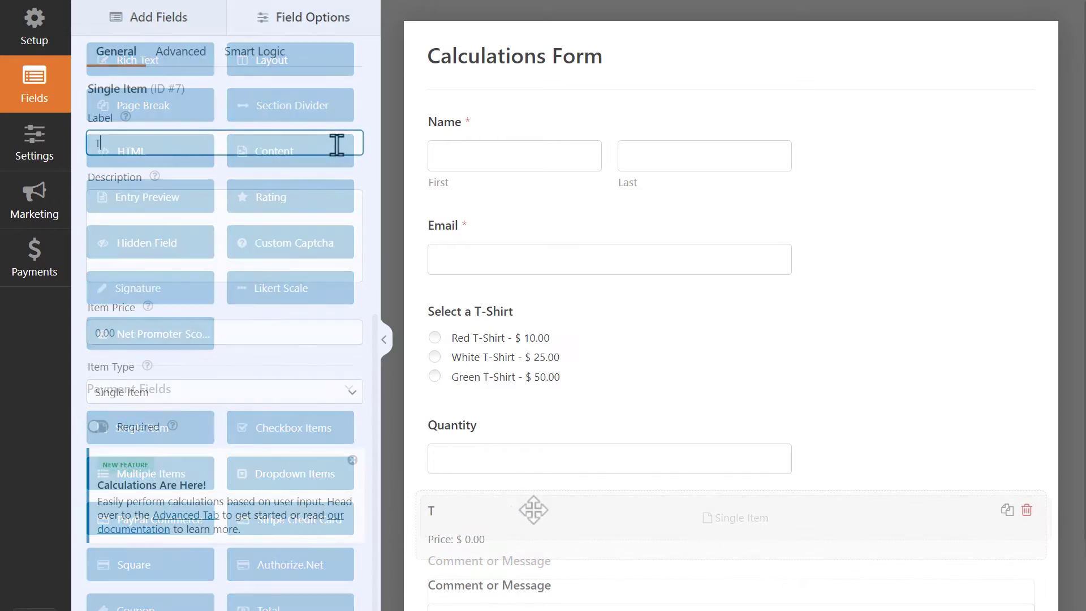
text(otal)
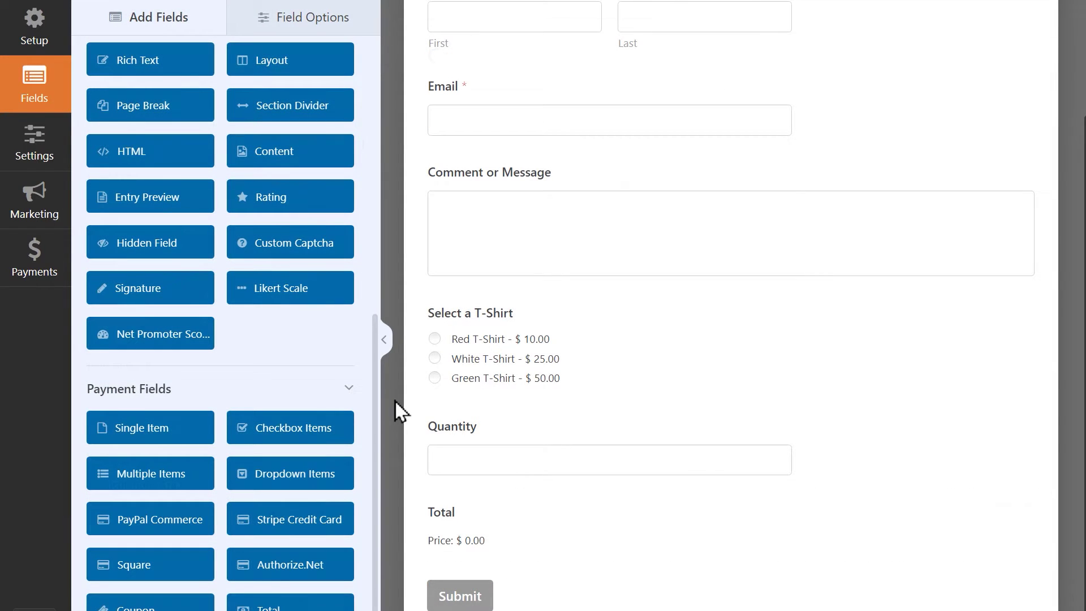
Switch on Enable Calculation in the Total item's Advanced settings
click(480, 516)
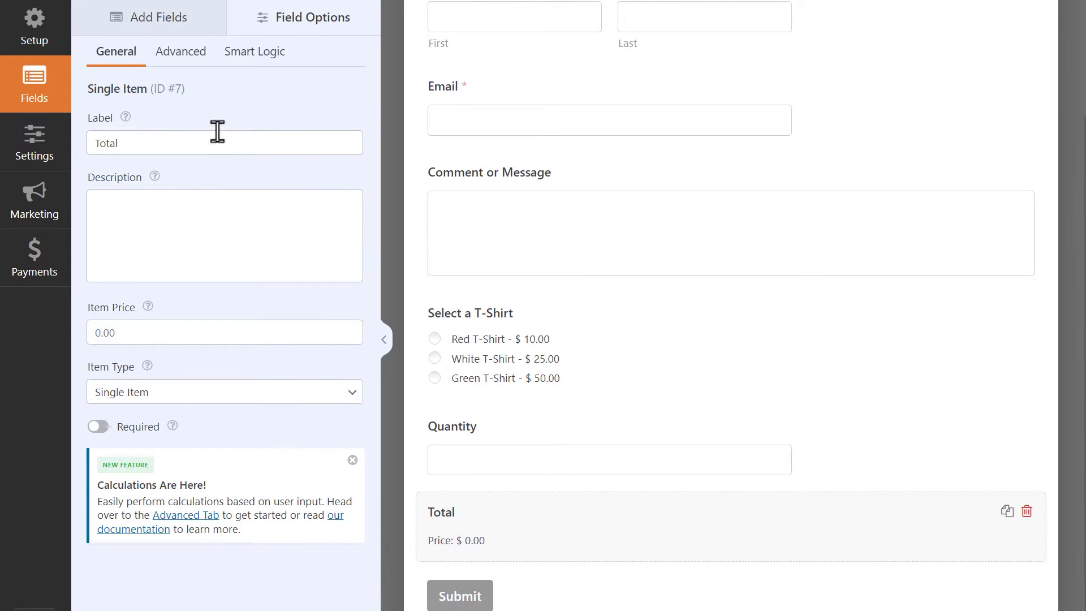
click(188, 57)
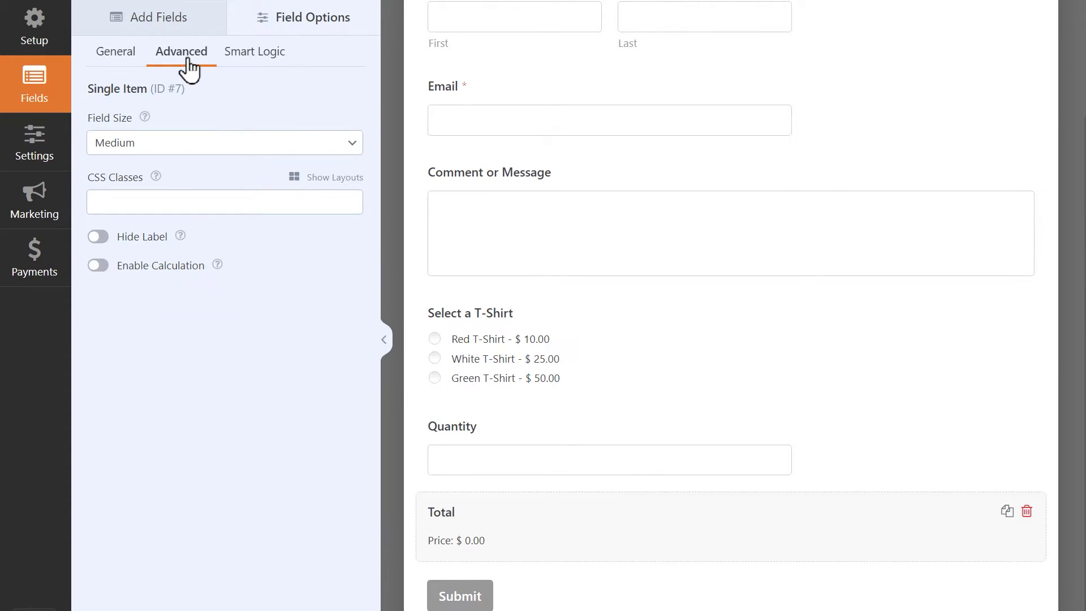
click(97, 266)
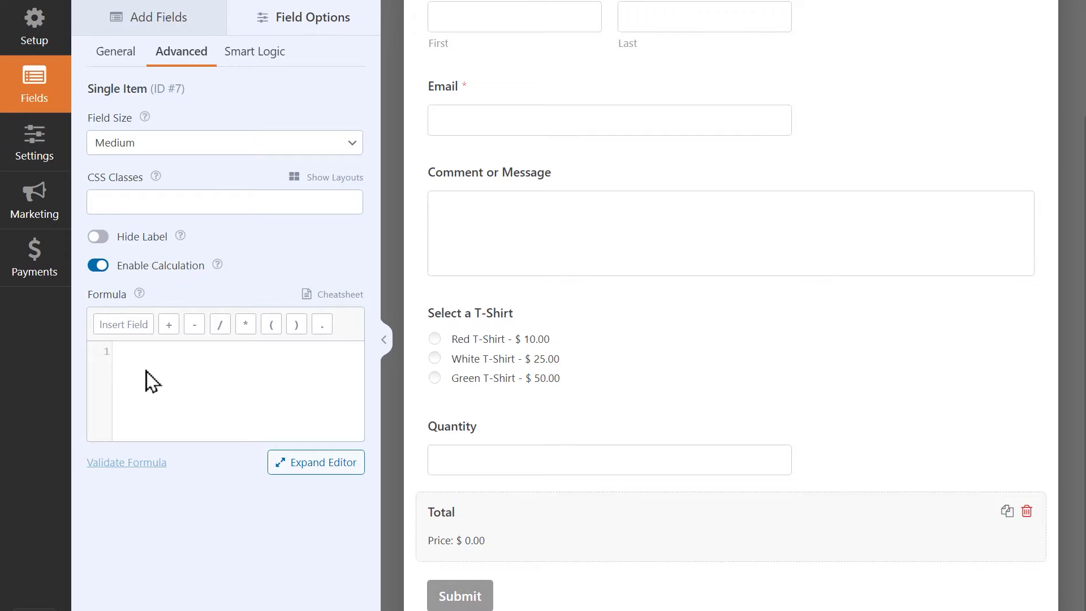
Set the Total formula to $F5_amount * $F6, validate it, and preview with quantity 3
click(115, 326)
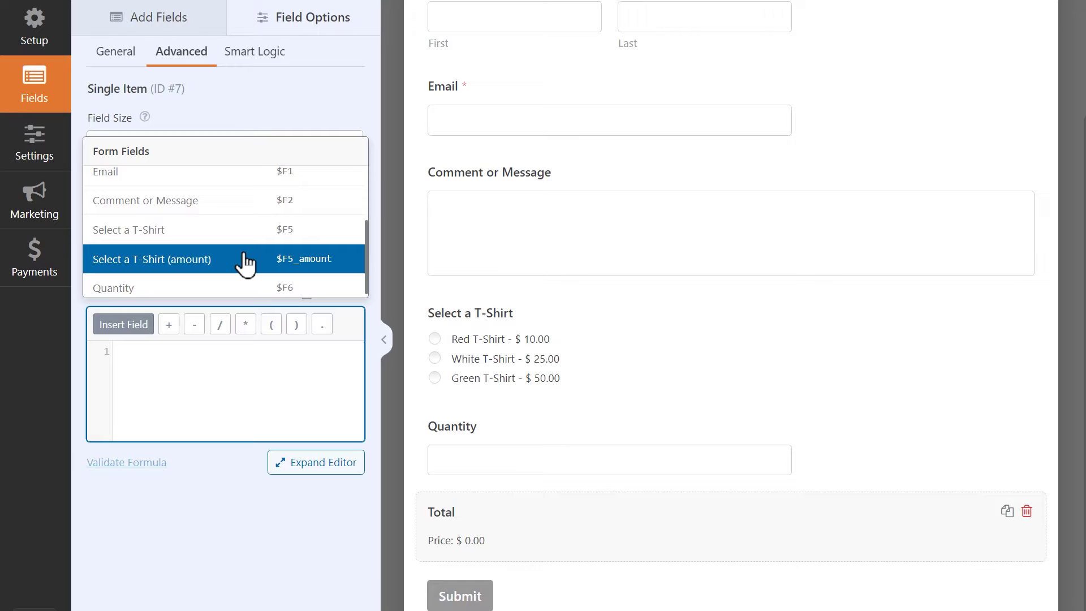
click(245, 261)
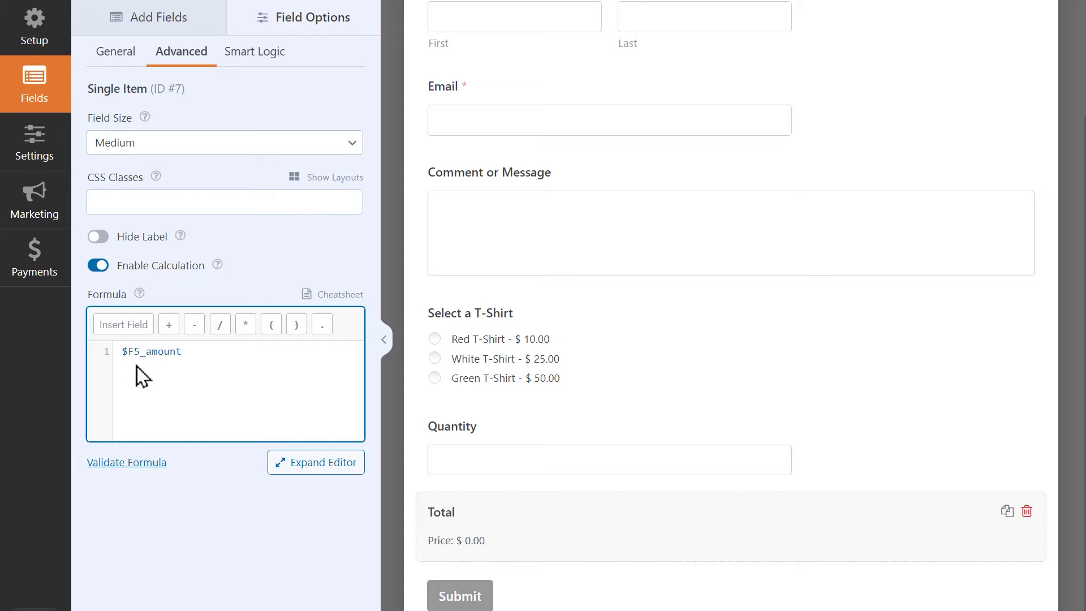
click(513, 316)
click(265, 351)
click(251, 331)
click(136, 331)
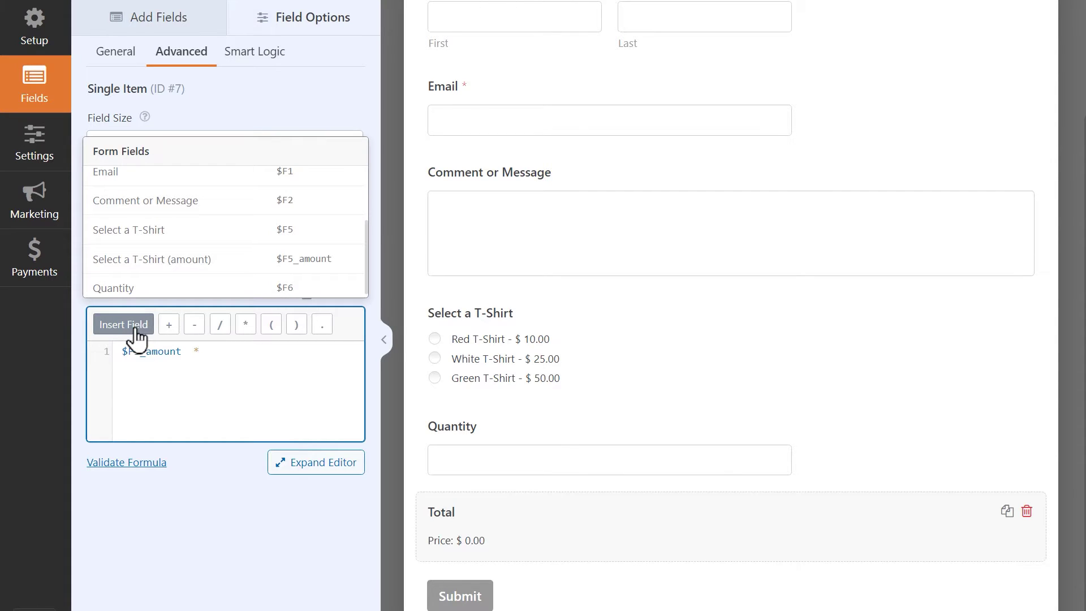
click(236, 289)
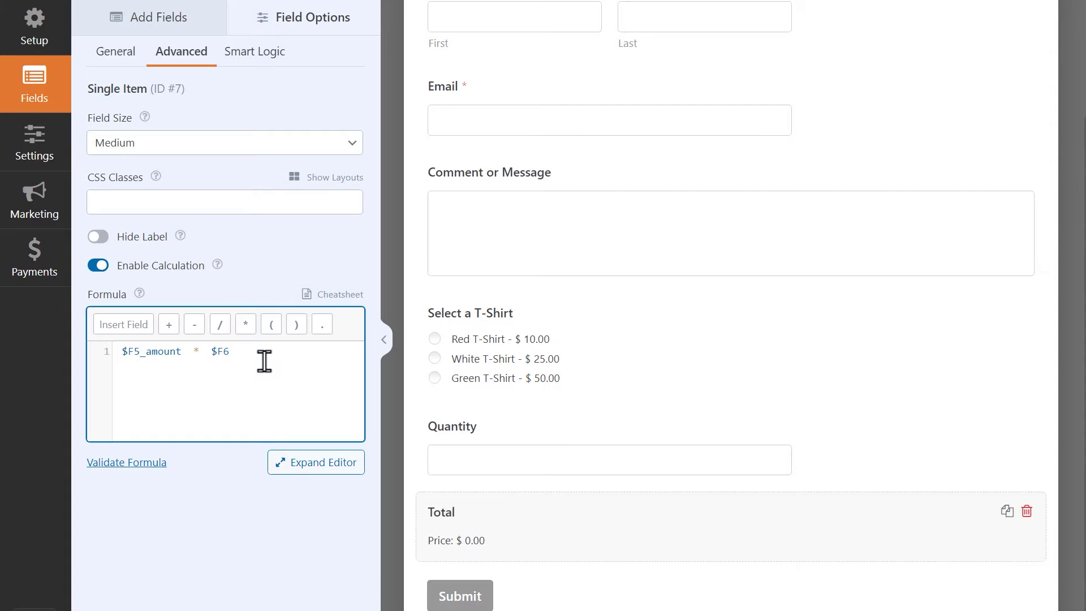
click(152, 463)
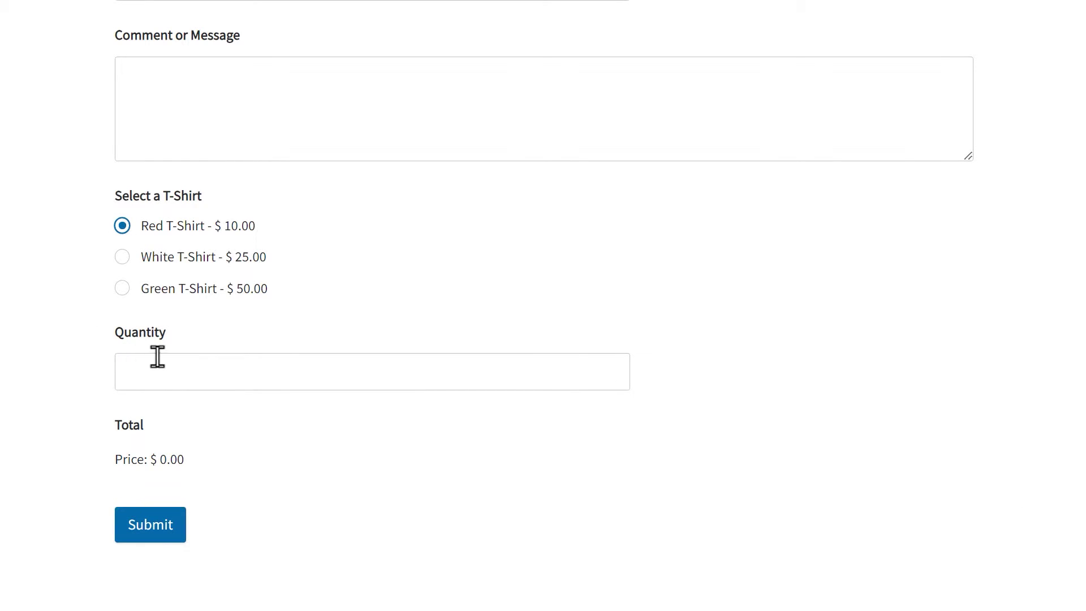
click(170, 365)
text(3)
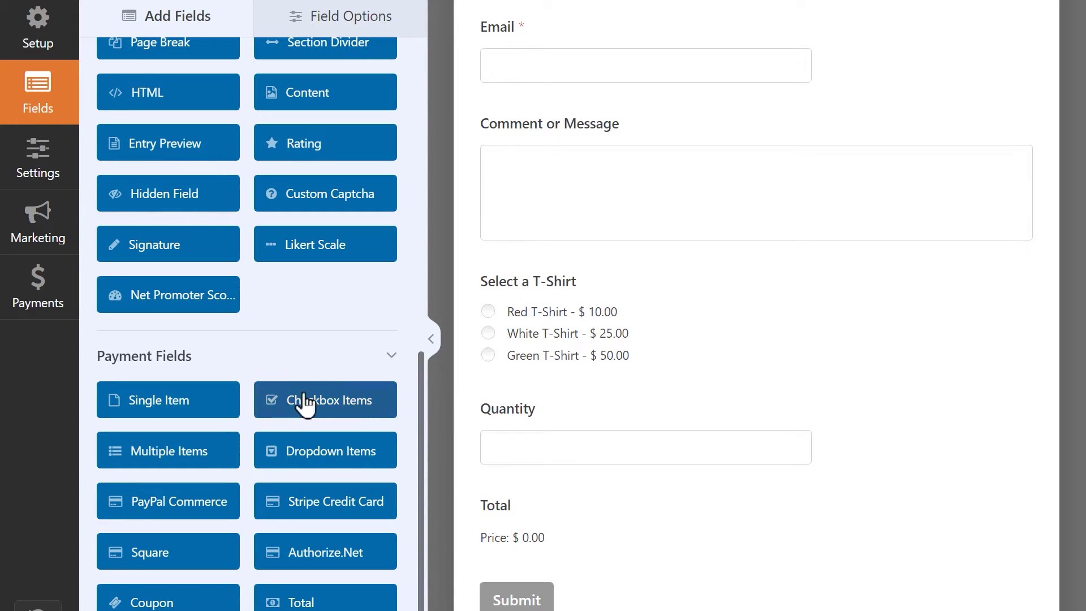
Add a single item below Quantity labelled Shipping Cost with Item Price 10
drag(205, 396, 568, 492)
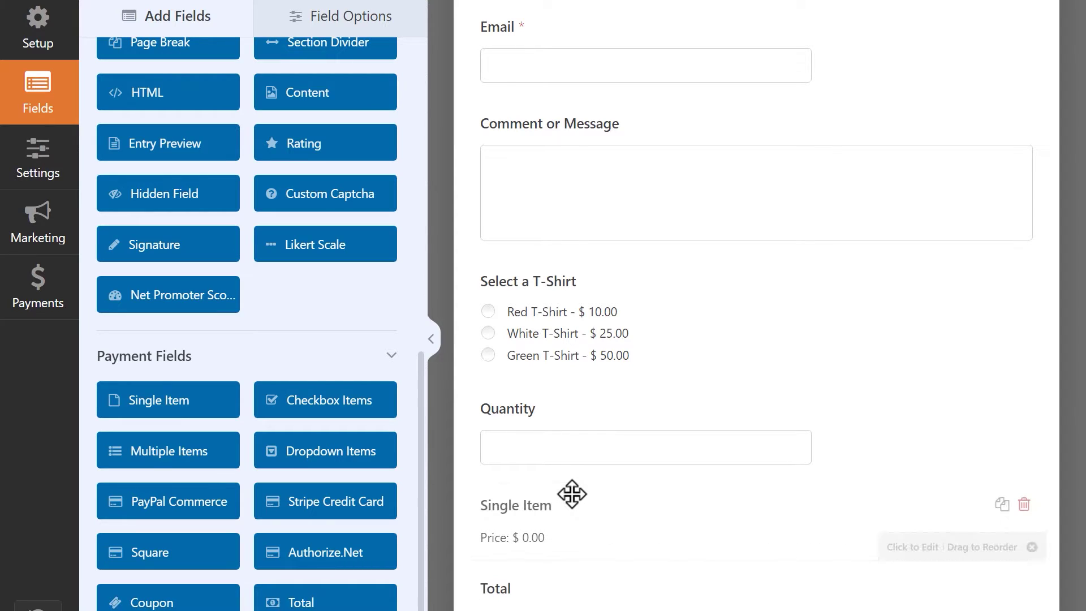
click(571, 493)
triple_click(347, 158)
text(Shipping Cost)
click(339, 370)
text(10)
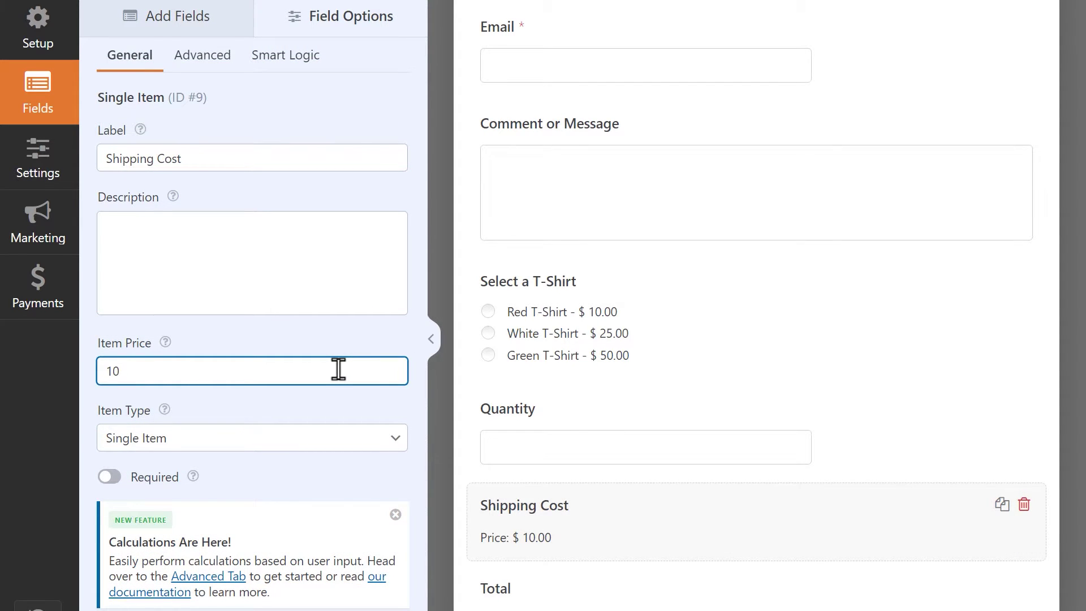
Bracket the Total's price-times-quantity product, add the Shipping Cost amount, and validate the formula
scroll(584, 588, down, 2)
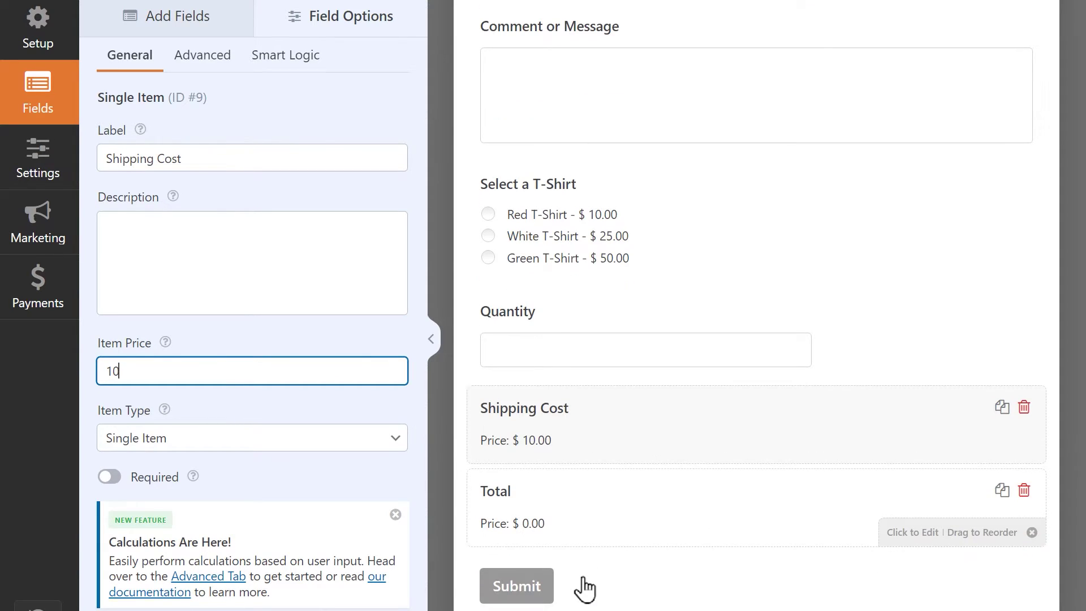
click(598, 511)
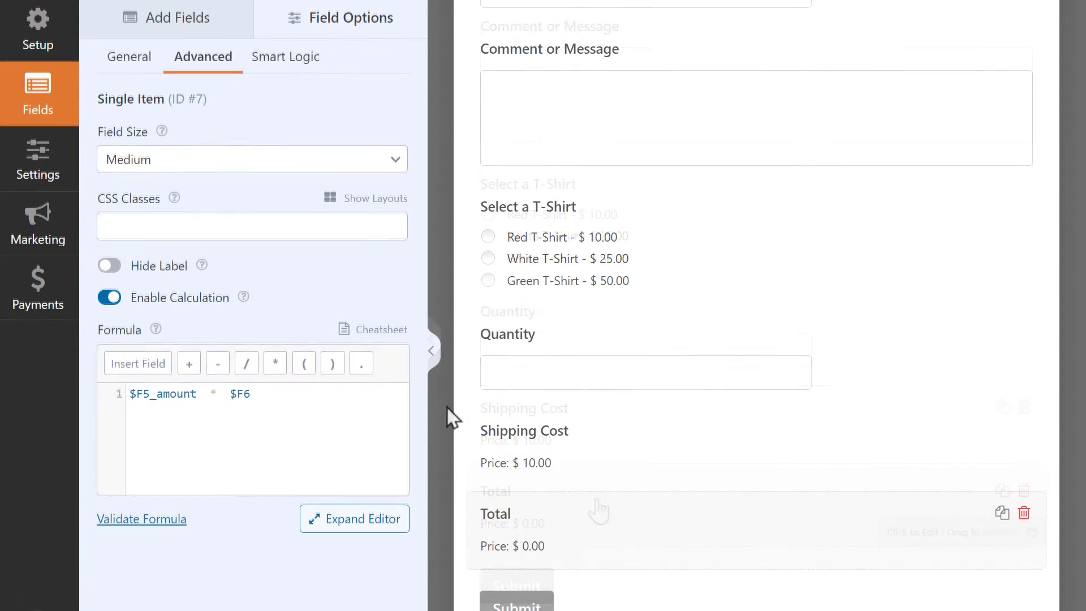
click(132, 396)
click(304, 371)
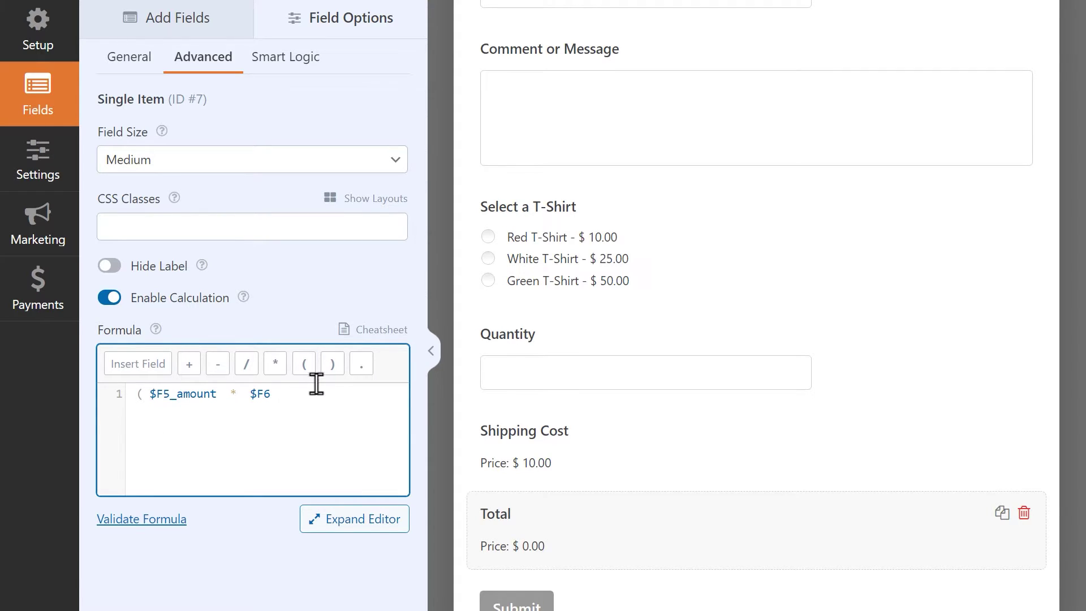
click(333, 367)
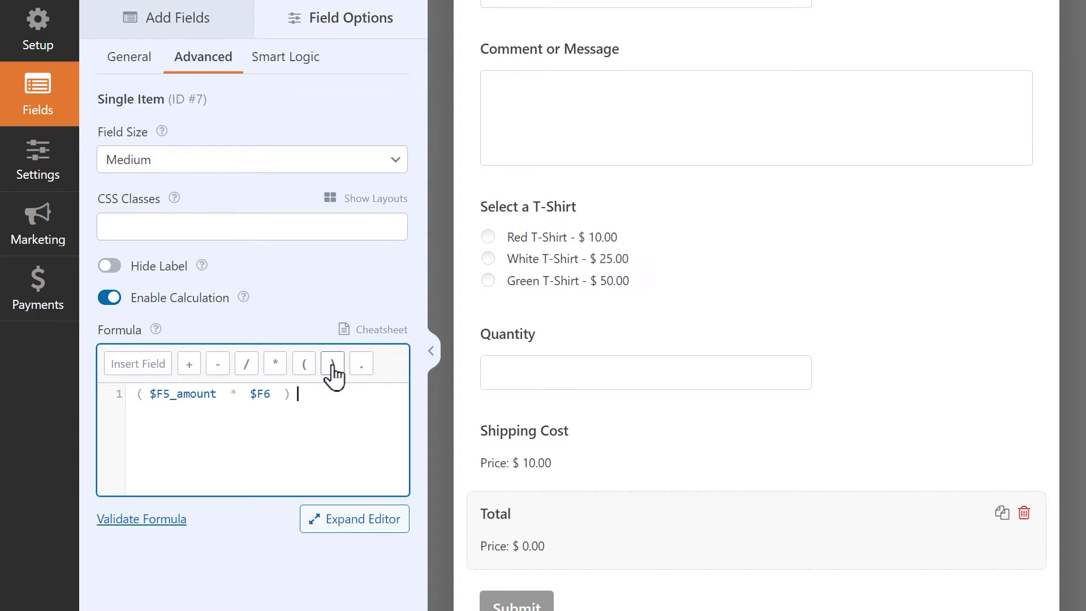
click(190, 365)
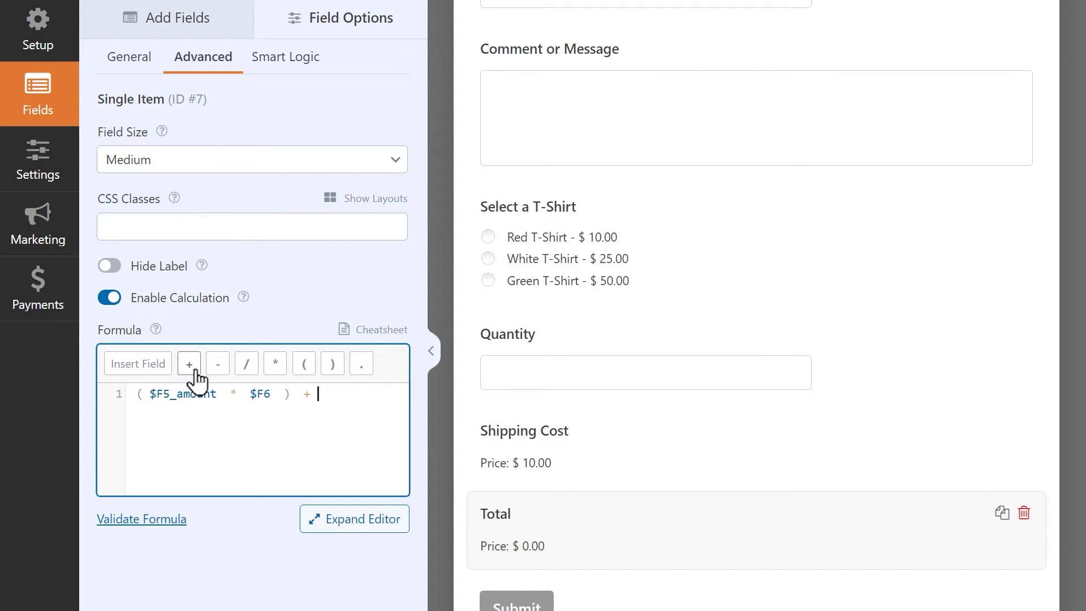
click(163, 372)
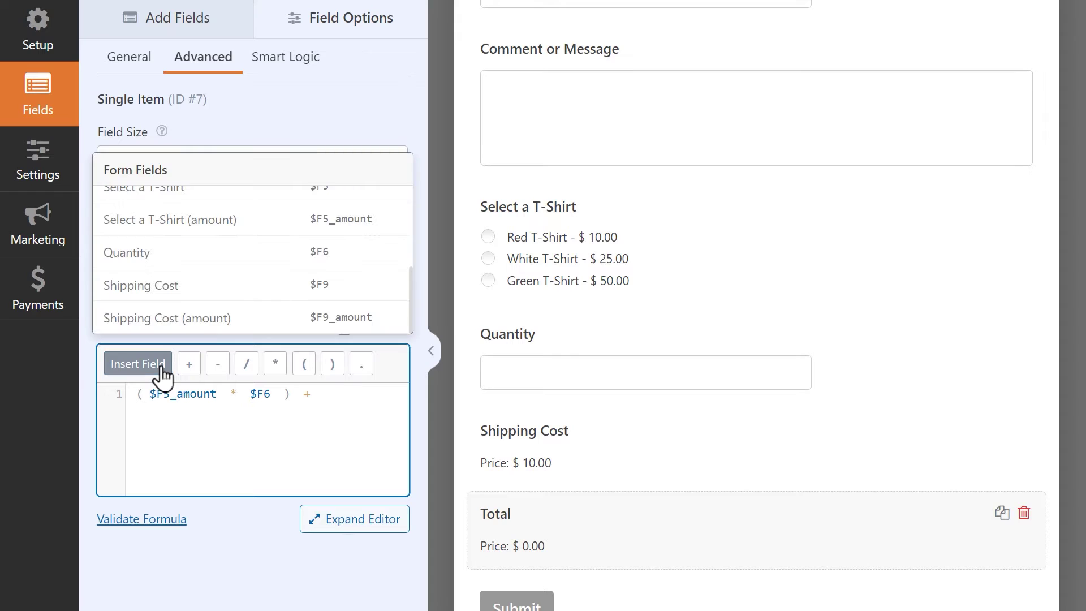
click(285, 320)
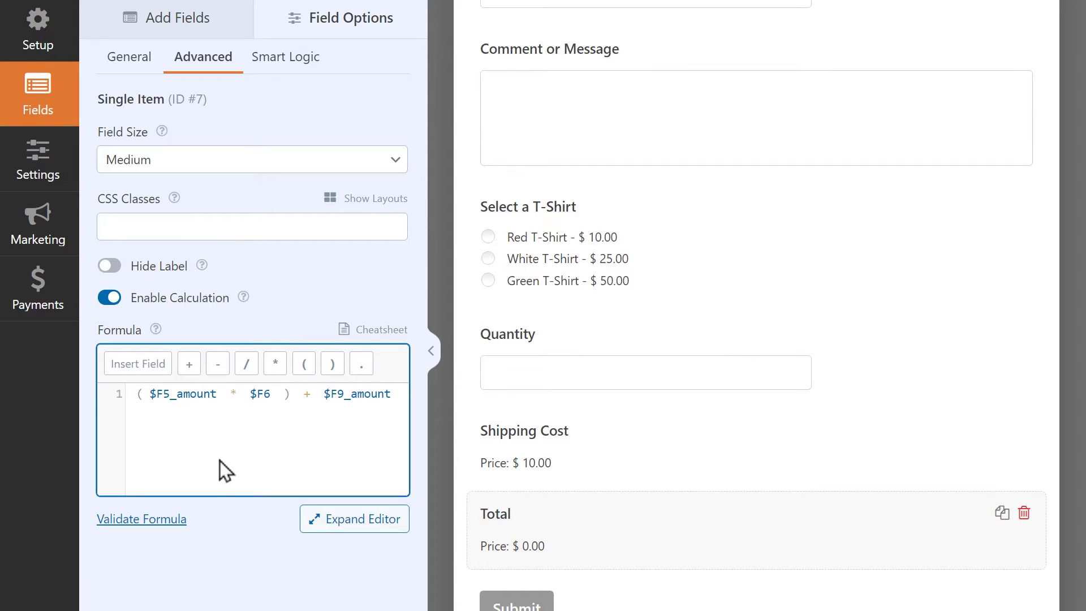
click(172, 519)
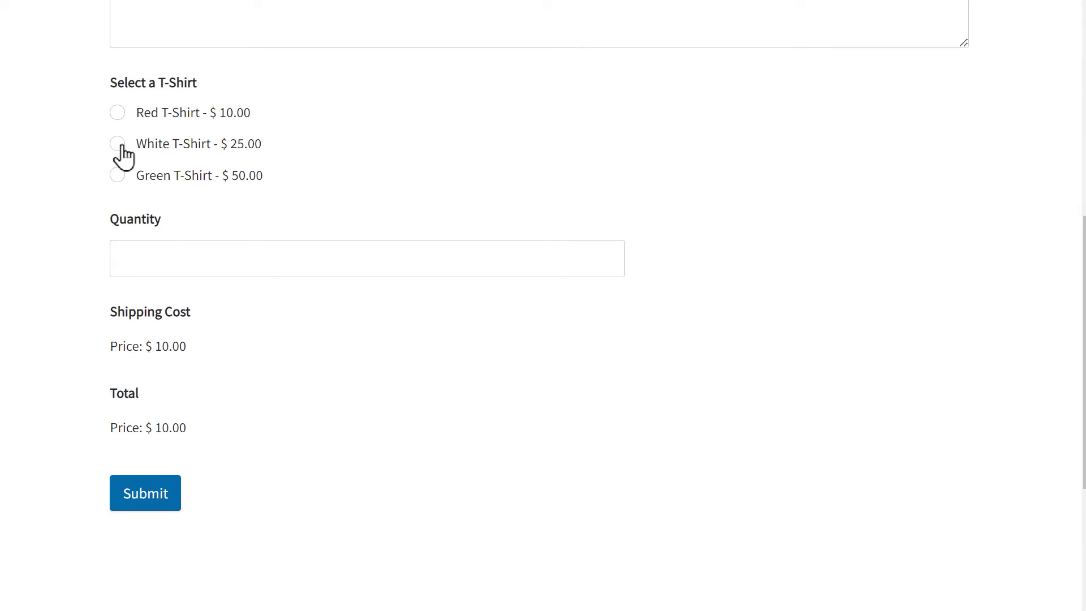
Preview the form with the White T-Shirt and quantity 3 to check the $85.00 total
click(118, 145)
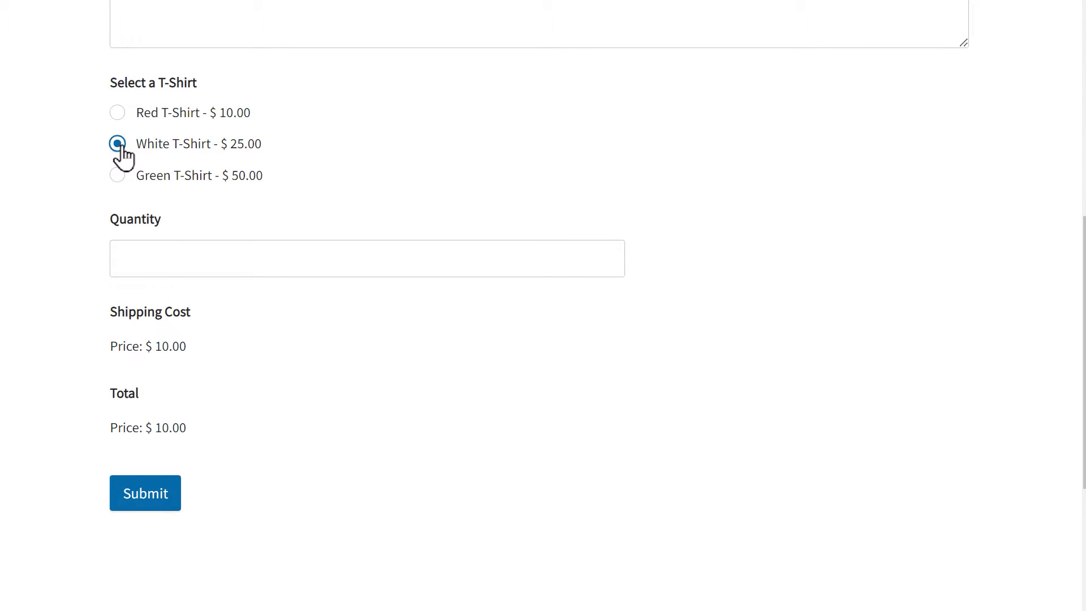
click(165, 260)
text(3)
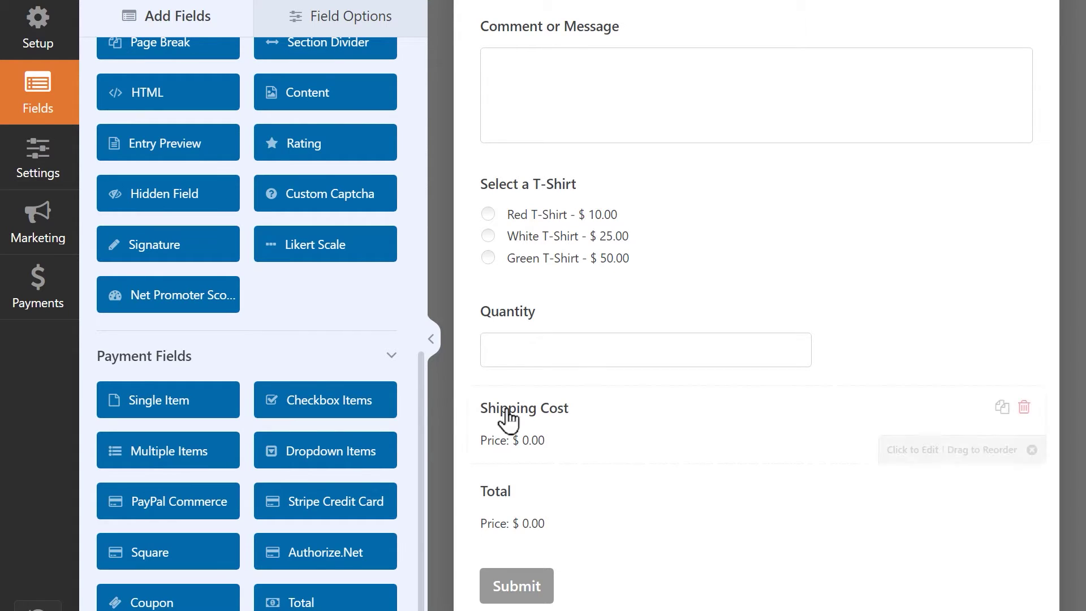
Enable calculation in the Shipping Cost field's advanced settings
click(587, 435)
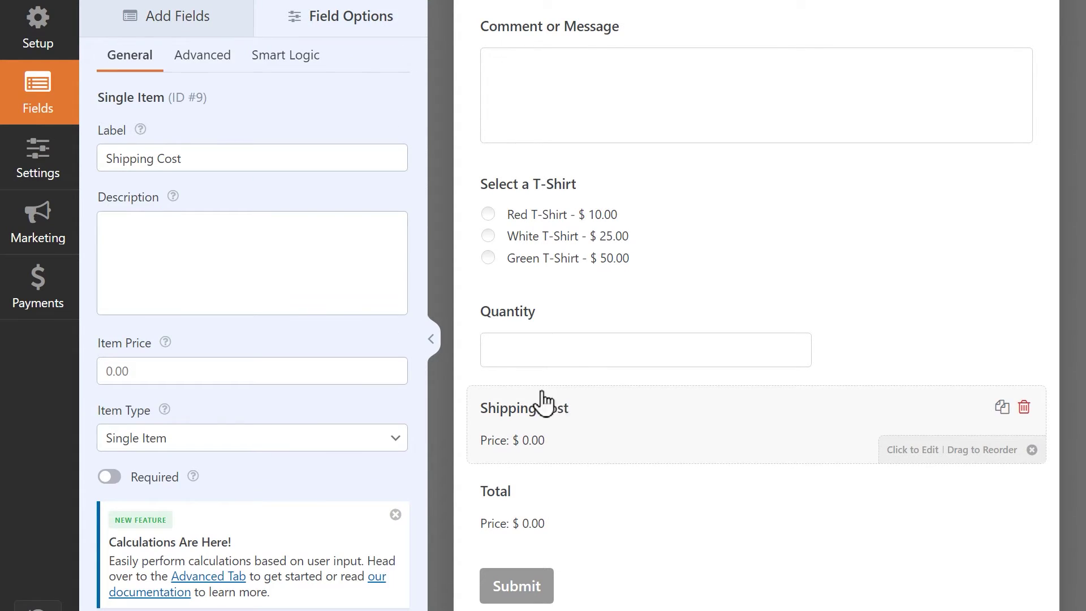
click(204, 63)
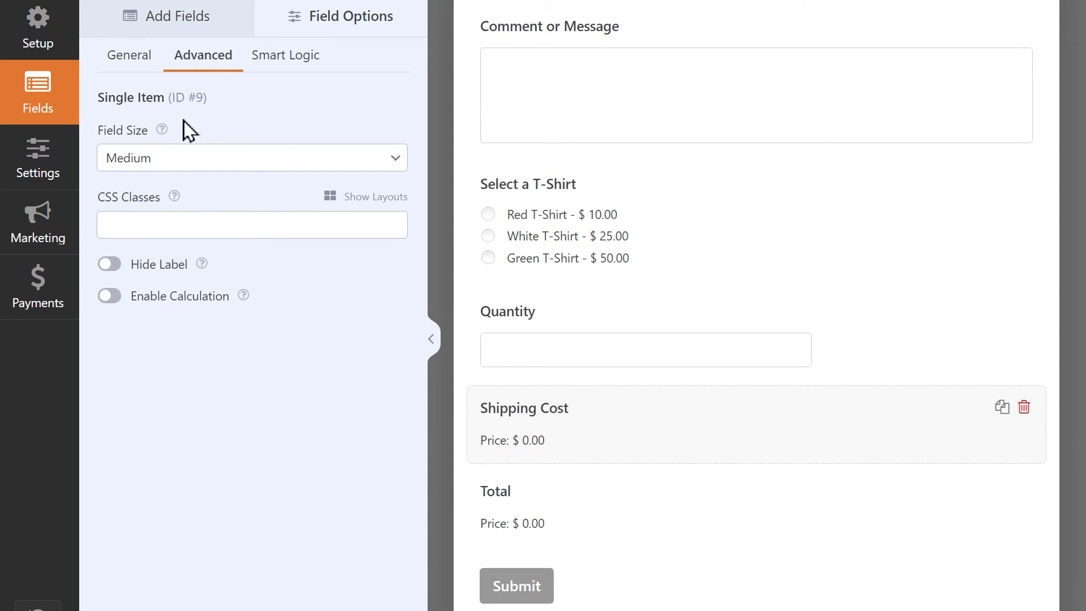
click(110, 297)
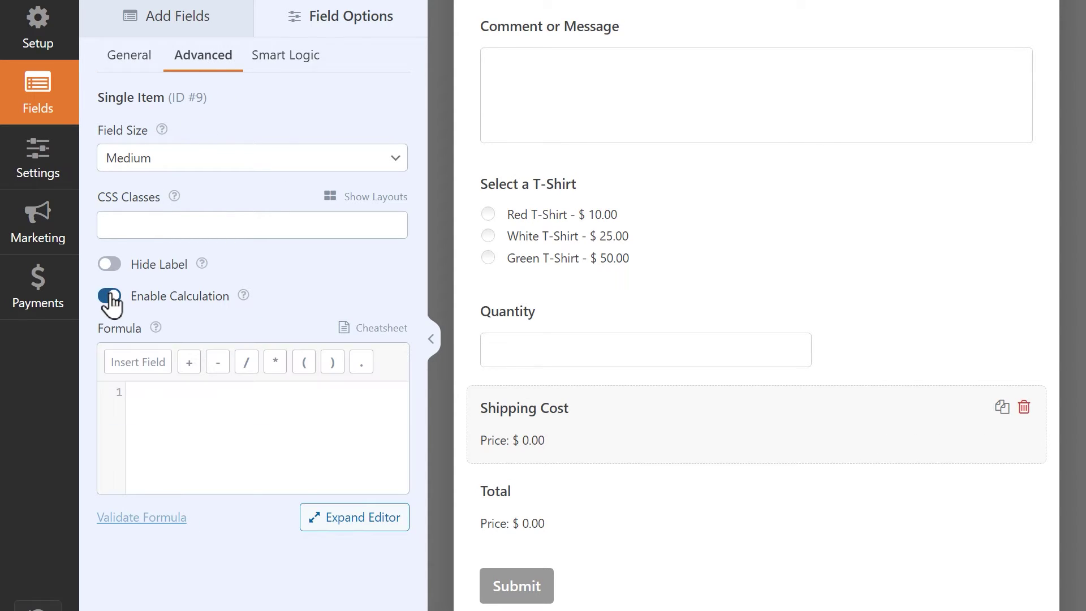
click(304, 437)
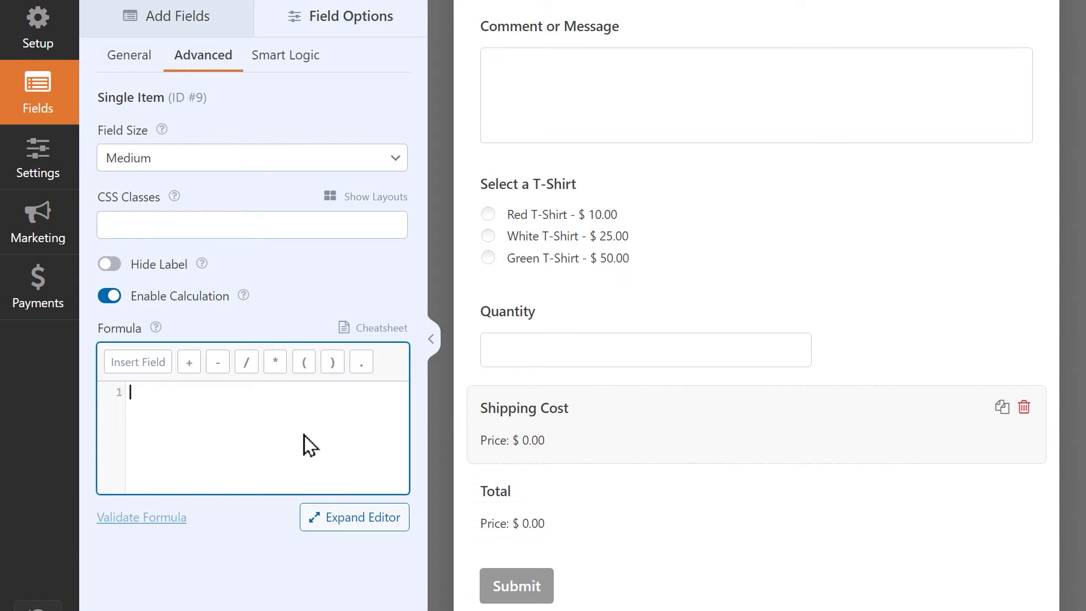
Write the first branch: shipping 0 when $F5_amount * $F6 >= 100
text(if )
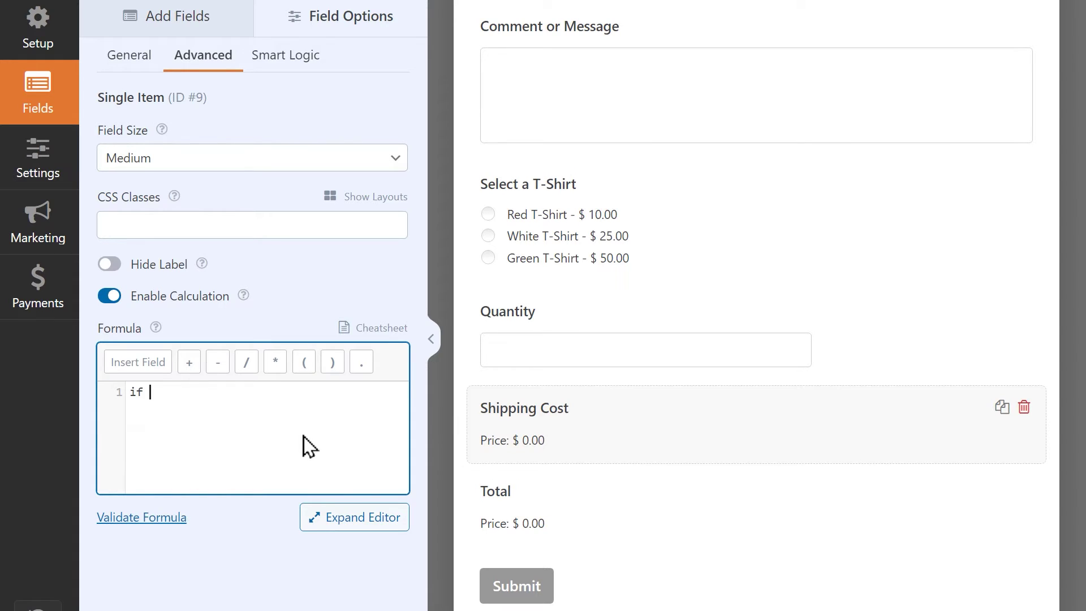
text(( $F5_amount)
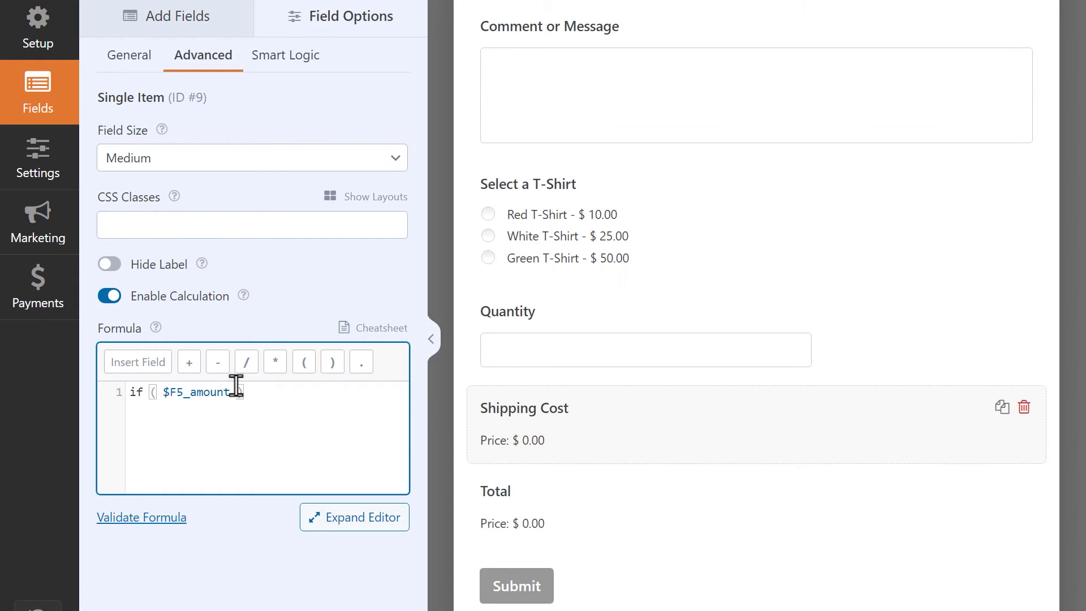
click(276, 367)
text($F6 >=)
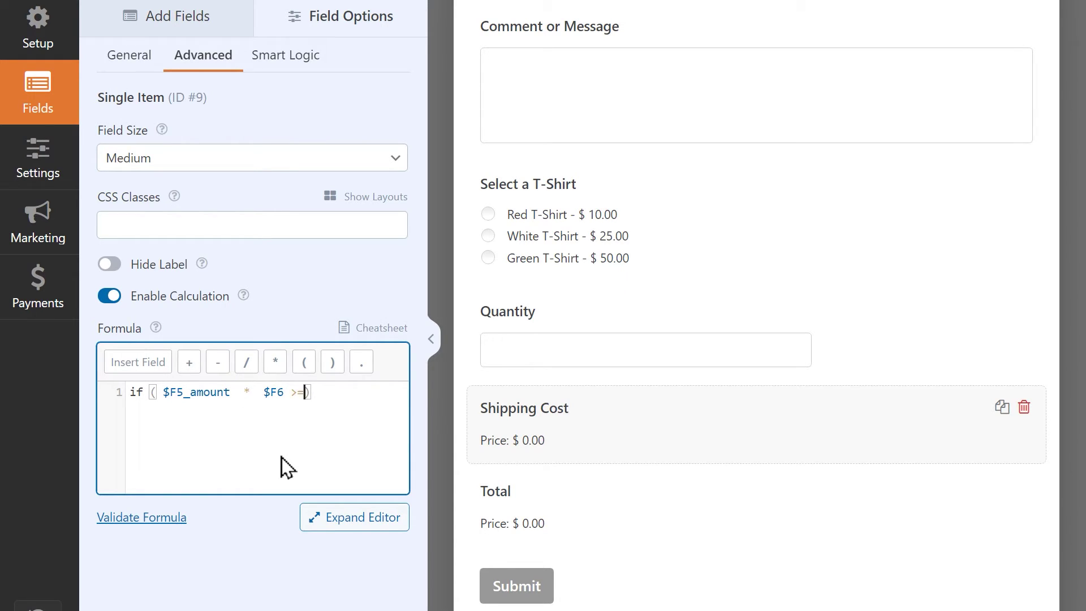
text( 100)
key(Right)
text(:)
key(Return)
text(0)
Add an elseif branch returning 5 when the amount >= 50, and an else branch returning 10
key(Return)
key(BackSpace)
text(elseif)
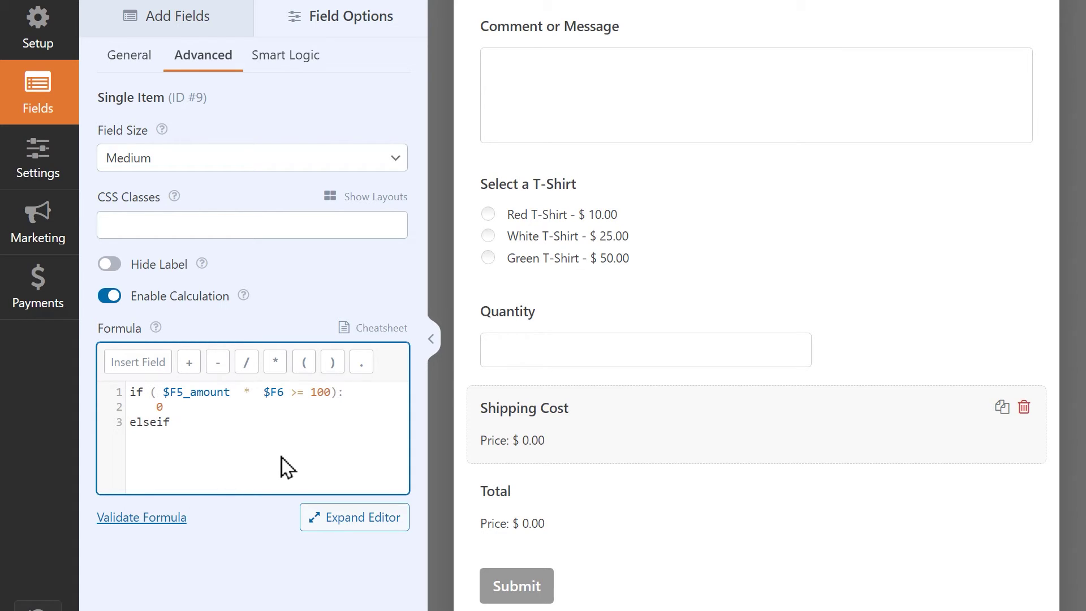
text( ( $F5_amount  *  $F6 >= 50):)
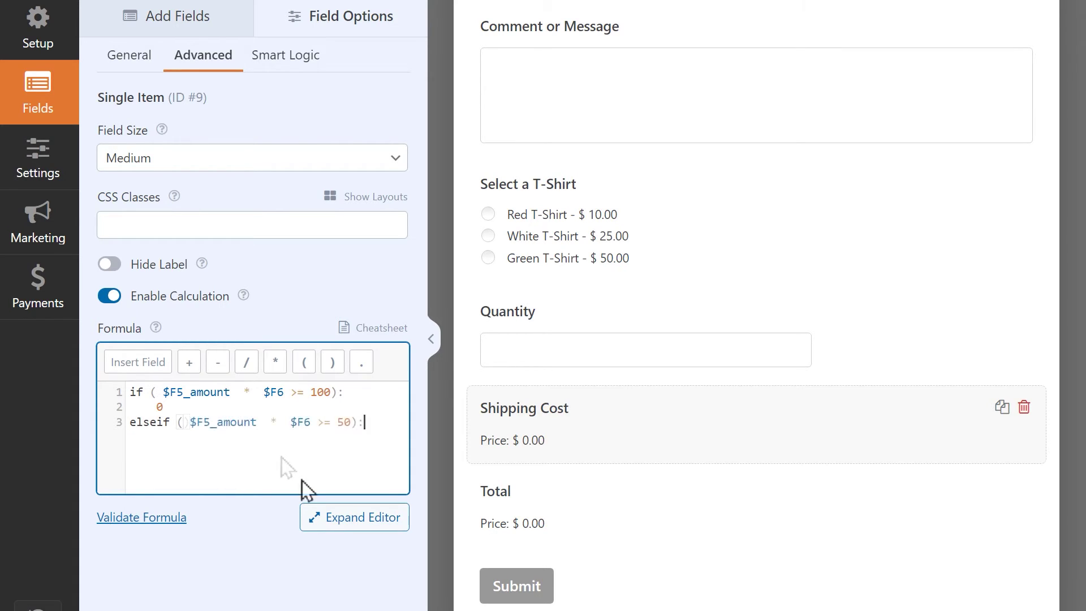
key(Return)
text(5)
key(Return)
text(else:)
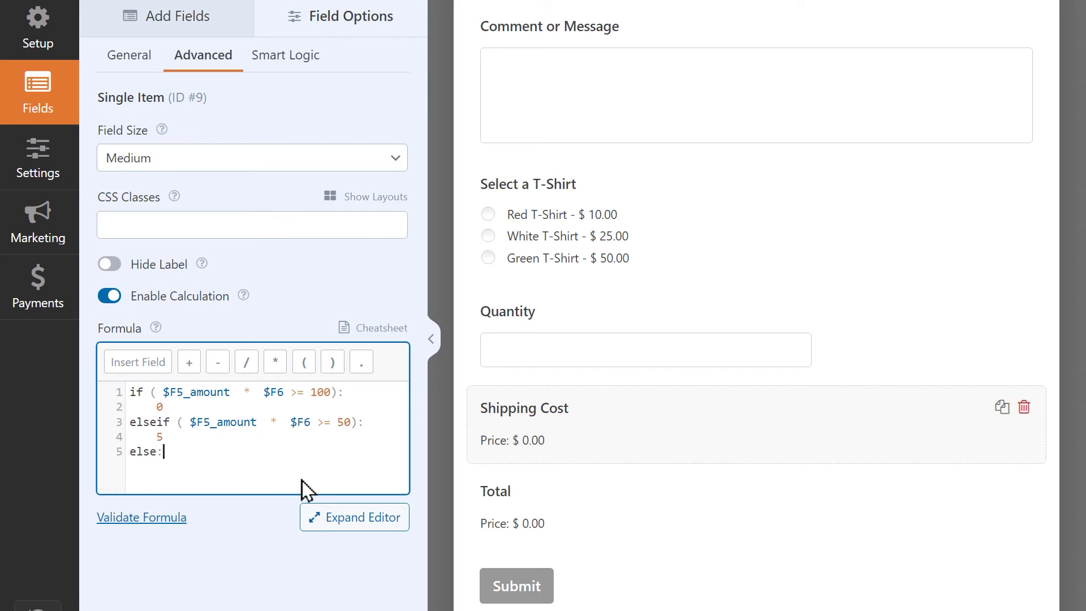
key(Return)
text(10)
Close the formula with endif and validate it
key(BackSpace)
text(endif)
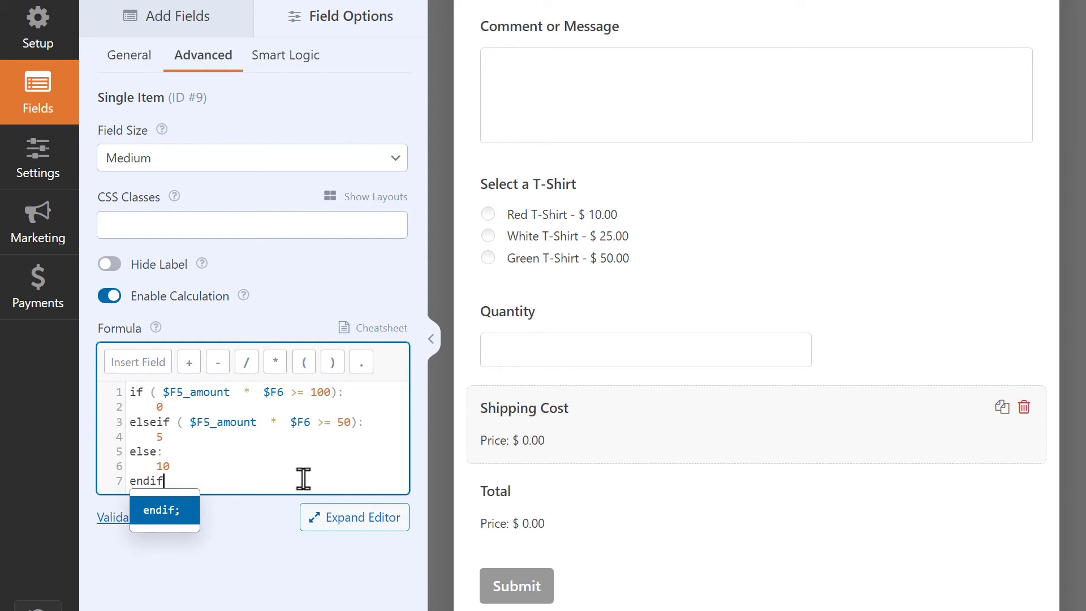
click(173, 512)
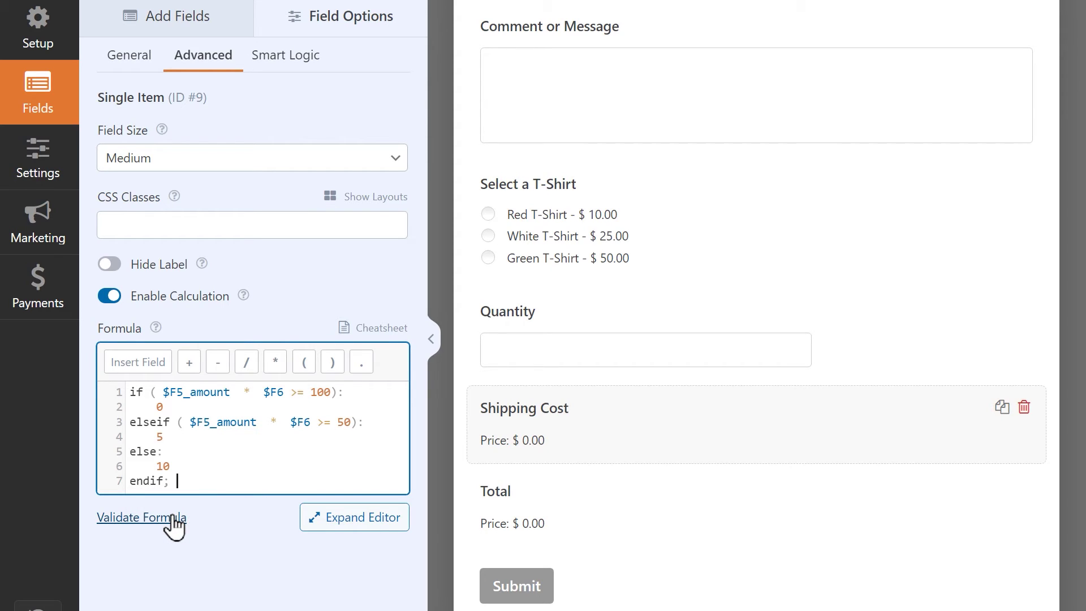
click(171, 517)
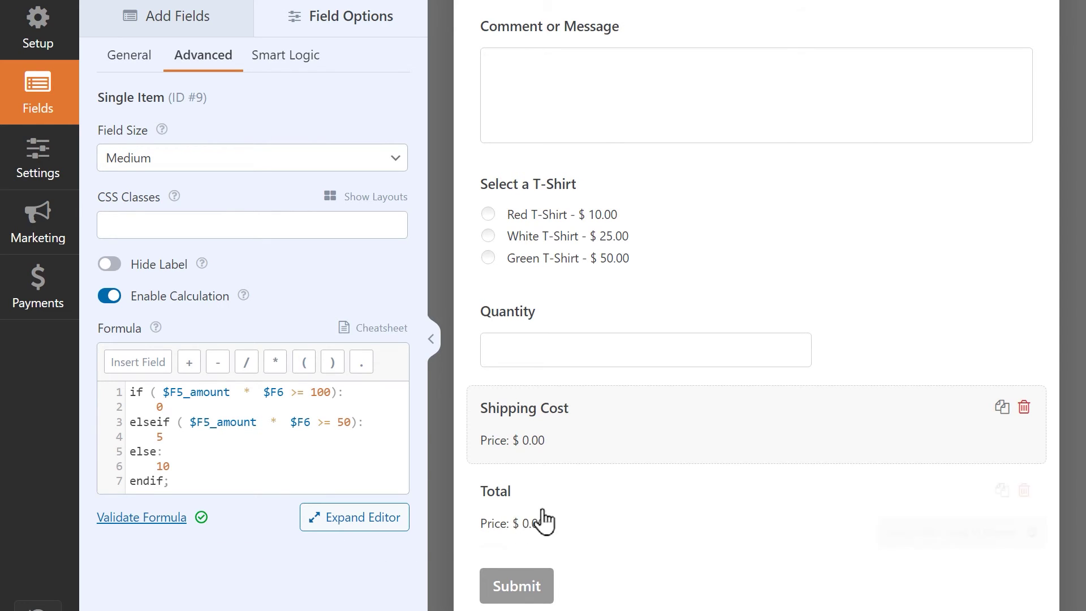
Set Total's formula to (T-shirt amount * Quantity) + Shipping Cost amount and validate it
click(578, 507)
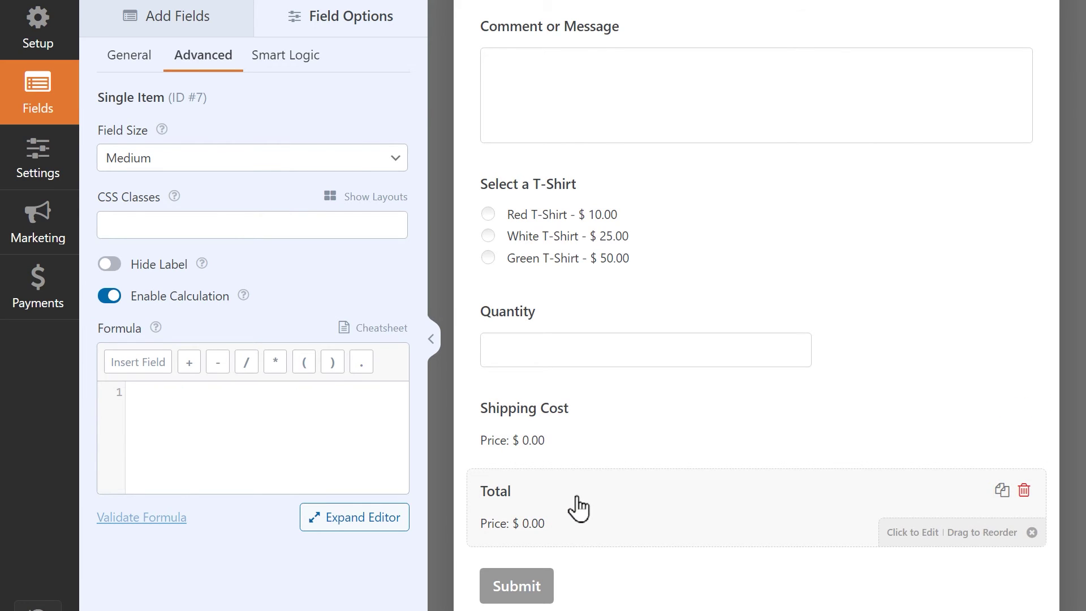
click(305, 364)
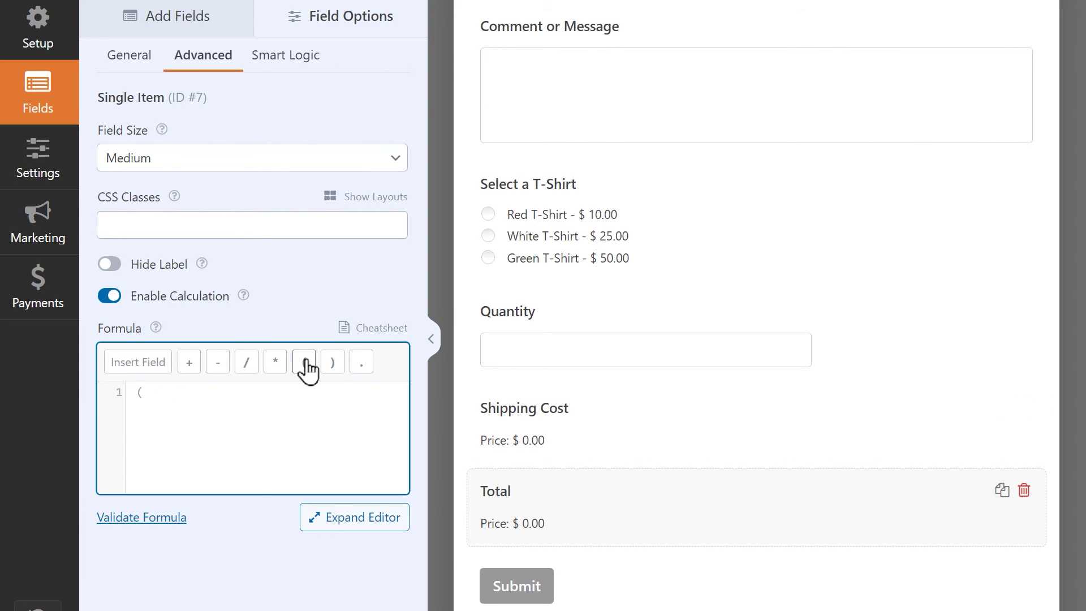
click(154, 365)
click(274, 229)
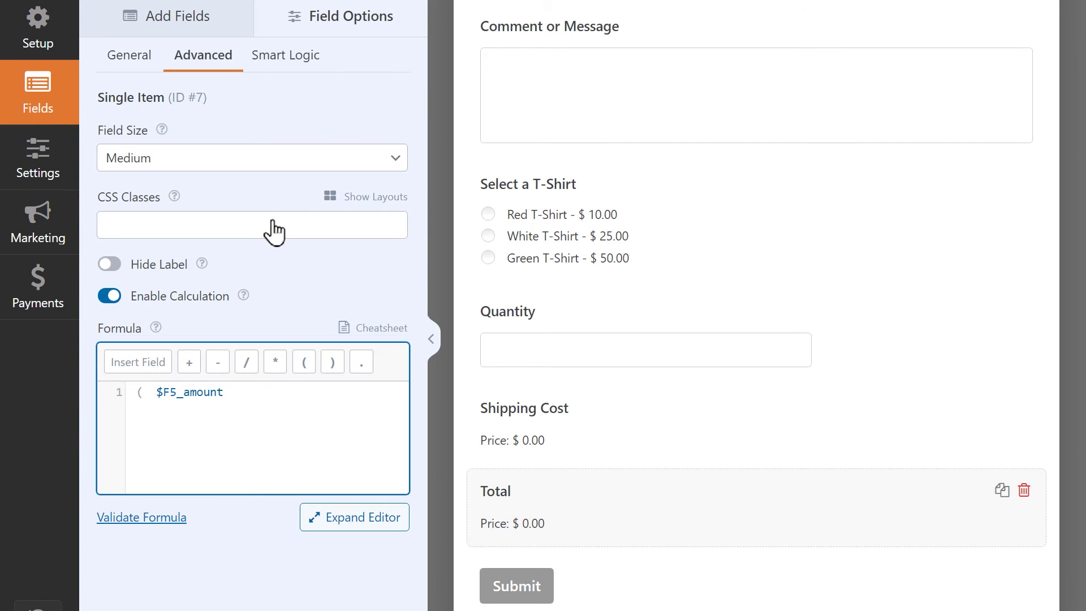
click(274, 362)
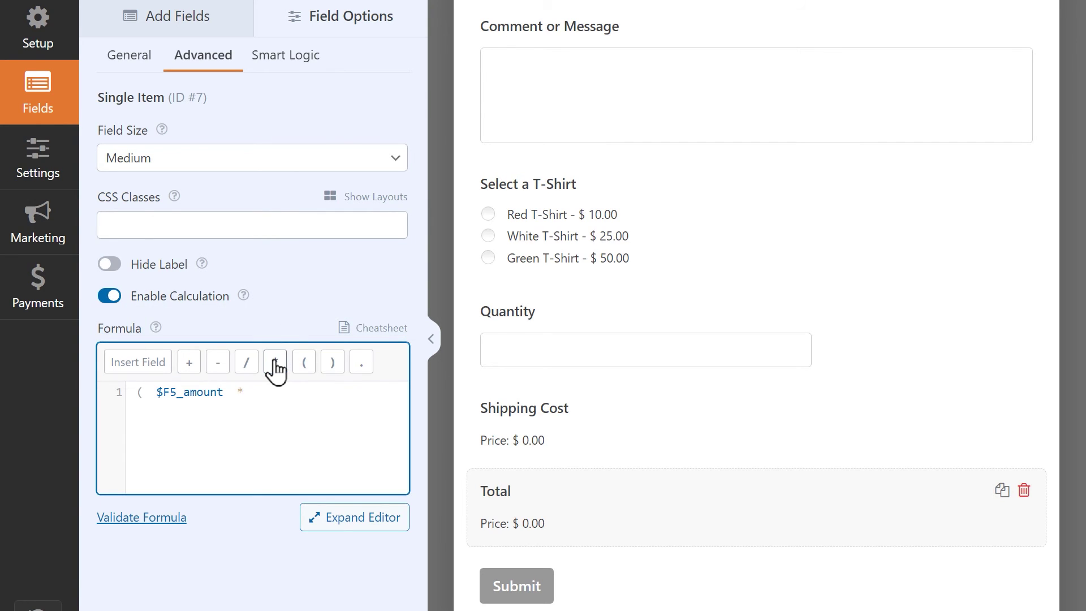
click(150, 365)
click(247, 257)
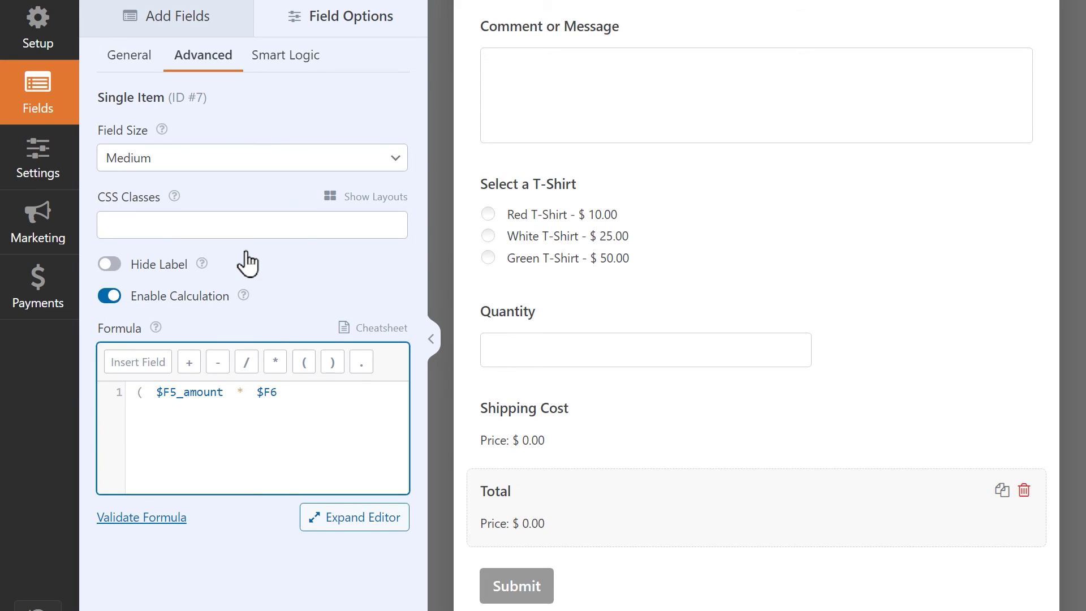
click(334, 363)
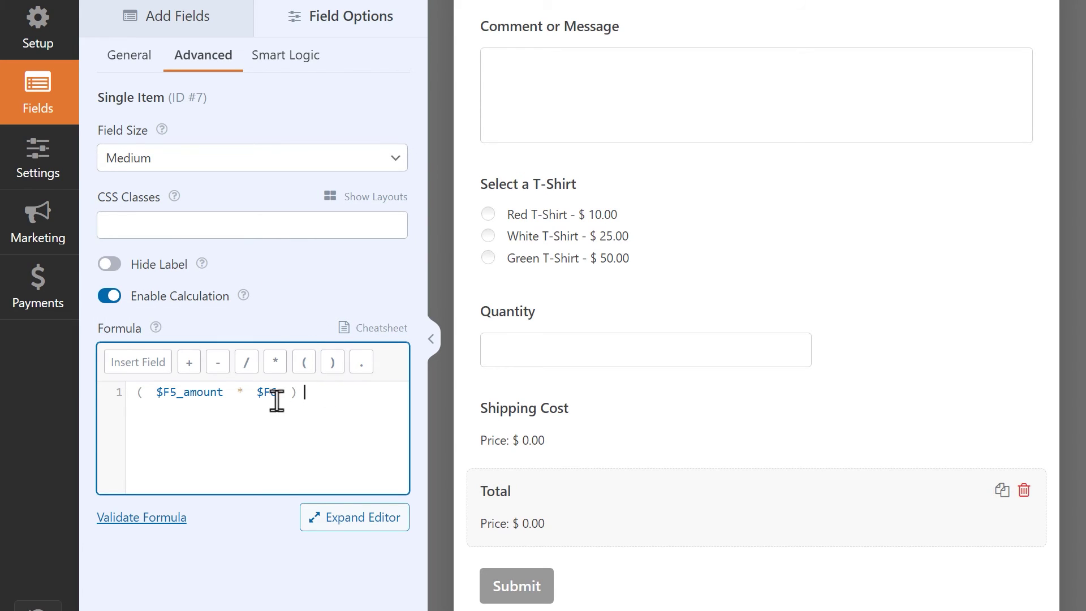
click(190, 368)
click(157, 369)
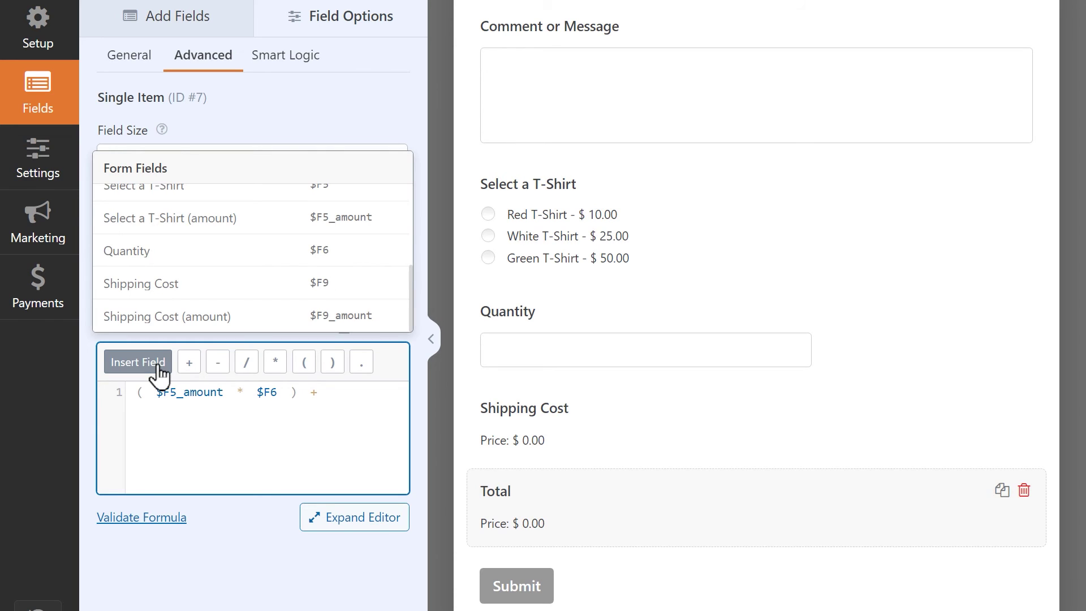
click(250, 320)
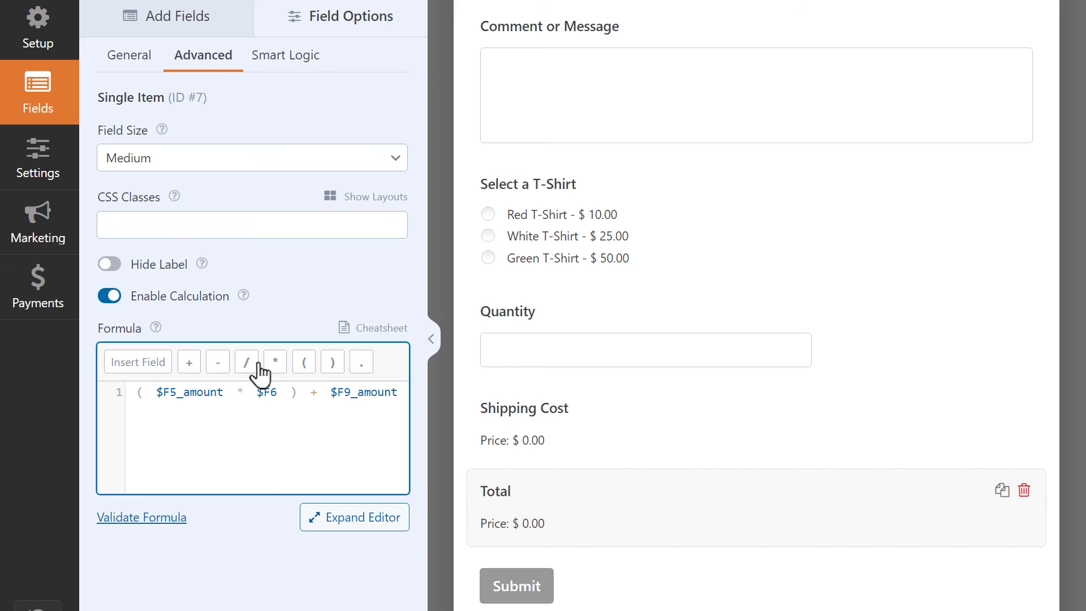
click(181, 515)
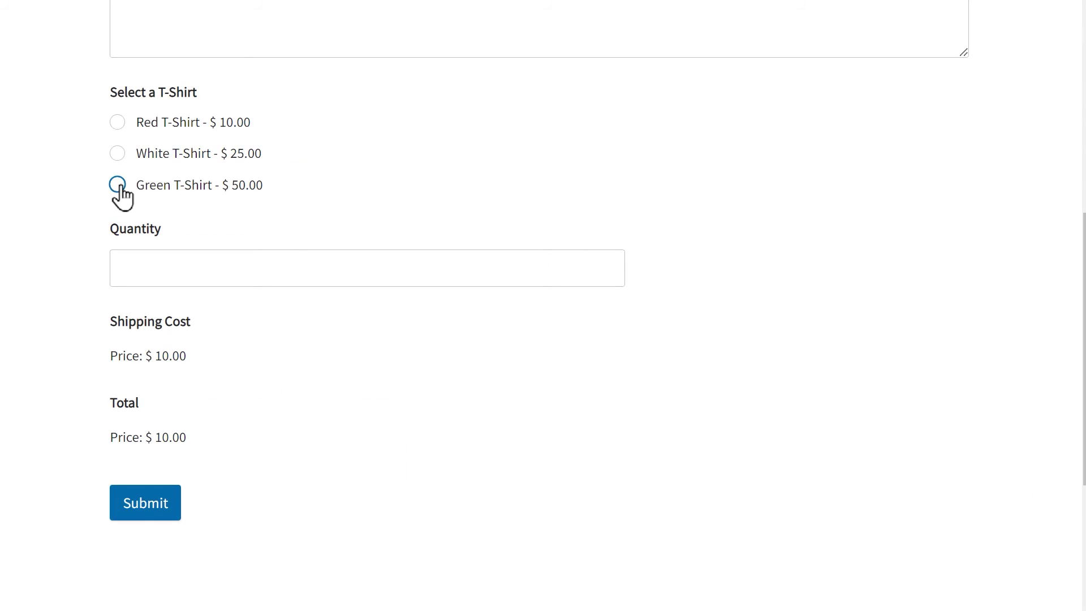
Test two Red T-shirts in the preview, expecting a $30.00 total
click(117, 186)
click(197, 261)
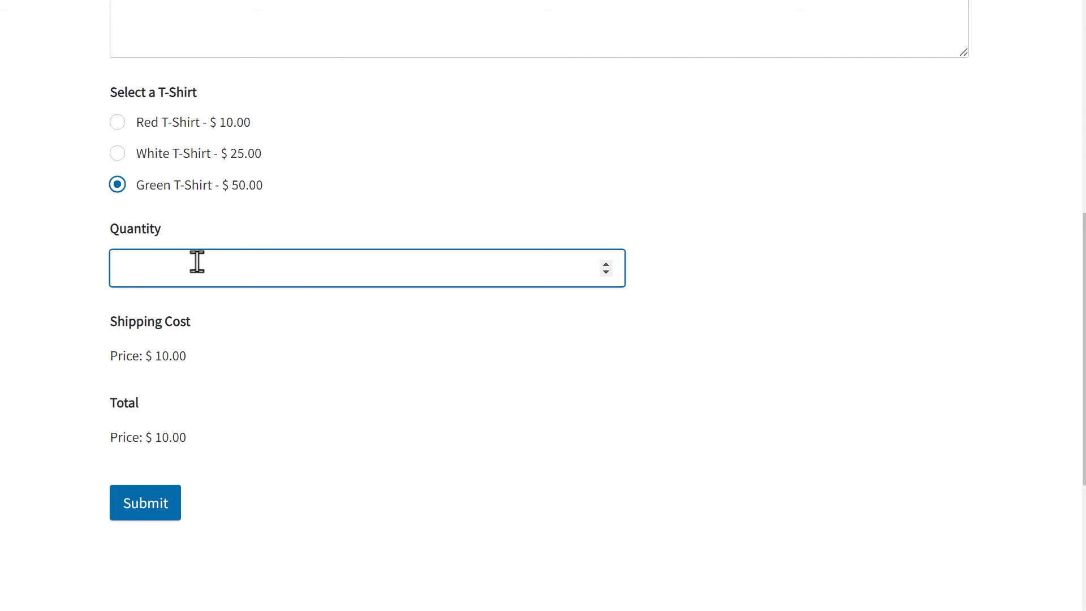
text(2)
click(117, 123)
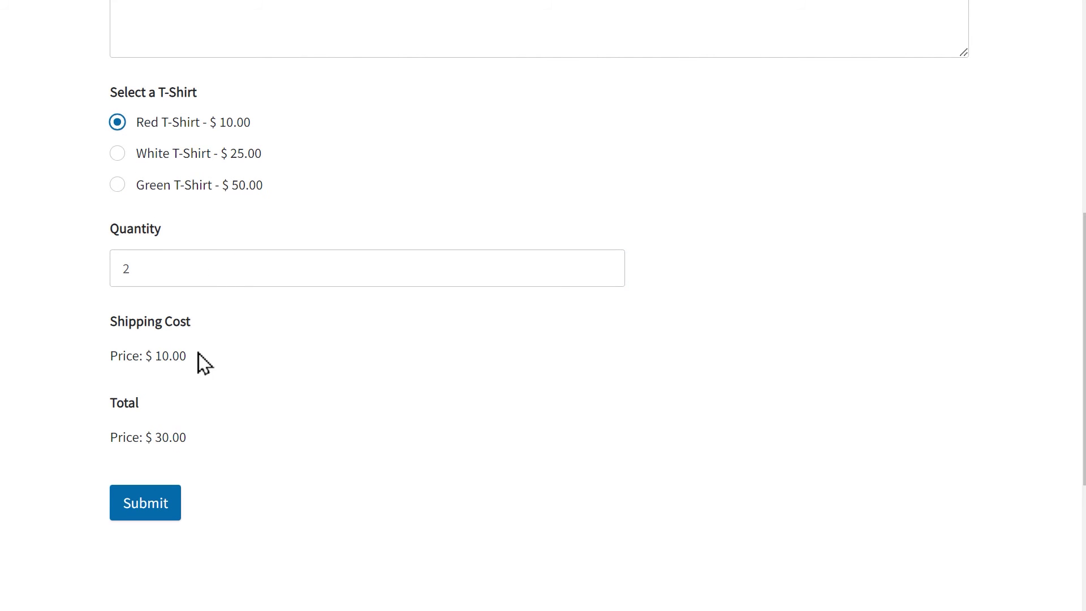
Test White T-shirts at quantities 1 and 7, giving $35.00 and $175.00 with free shipping
key(Down)
key(Tab)
text(1)
drag(181, 274, 82, 283)
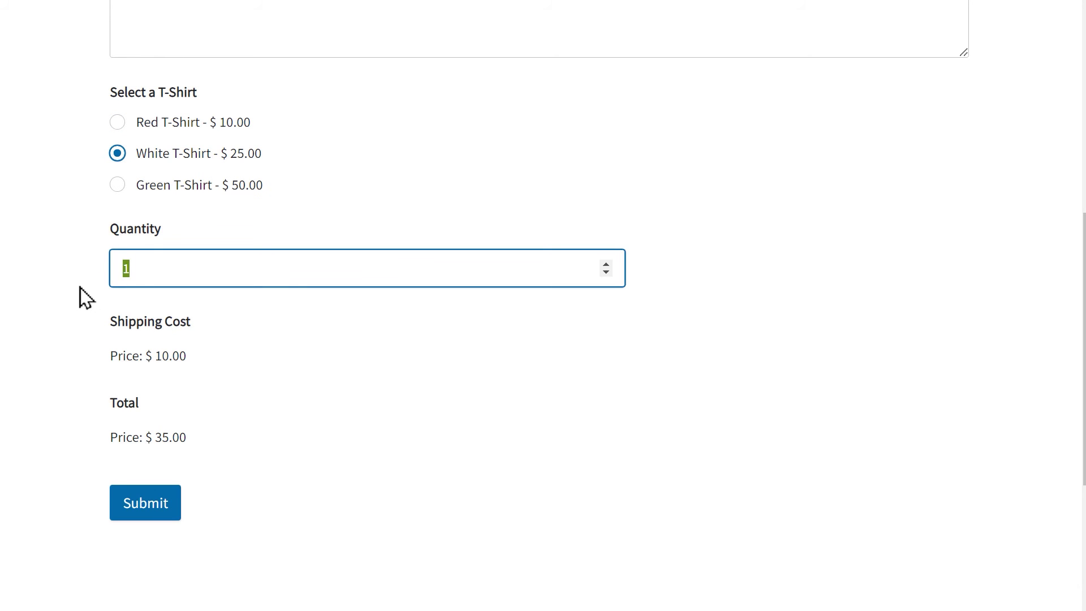
text(7)
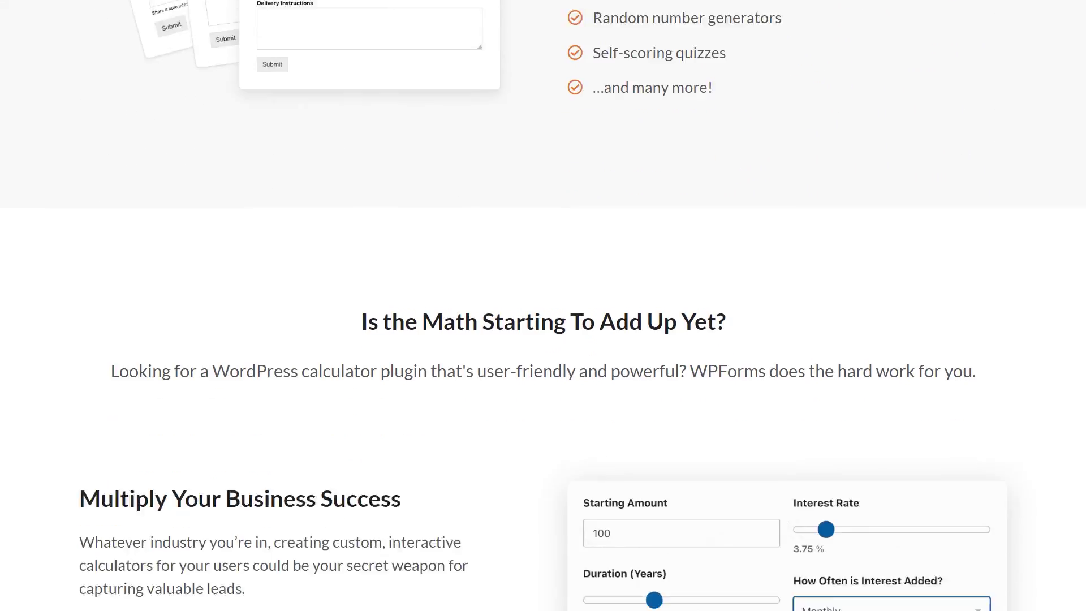
Enter 10 as the demo calculator's Starting Amount and scroll down through the site pages
click(620, 276)
text(10)
scroll(620, 276, down, 6)
scroll(543, 305, down, 2)
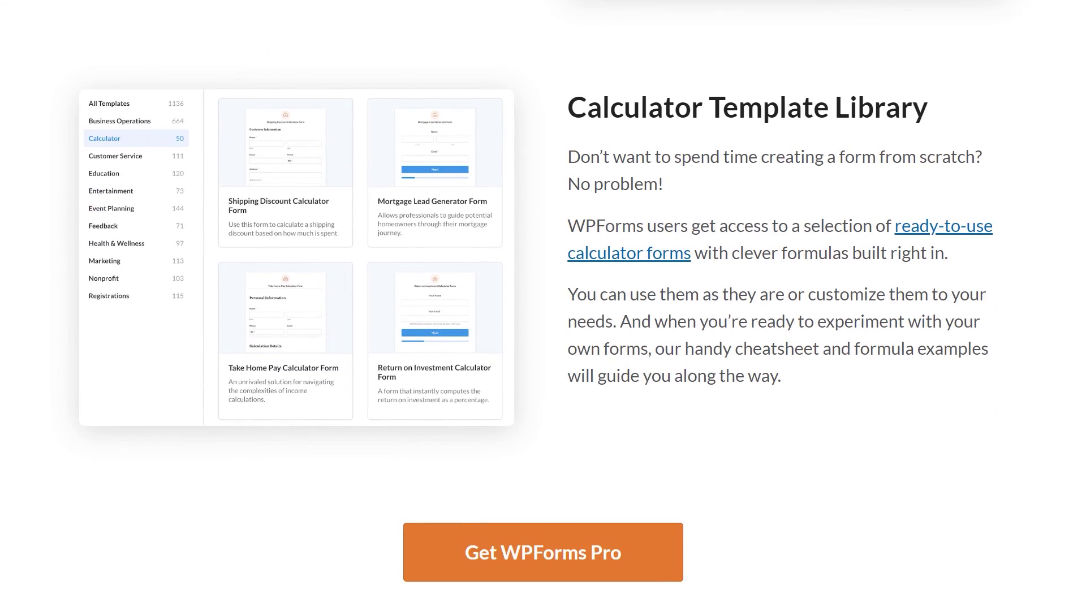
scroll(543, 306, down, 12)
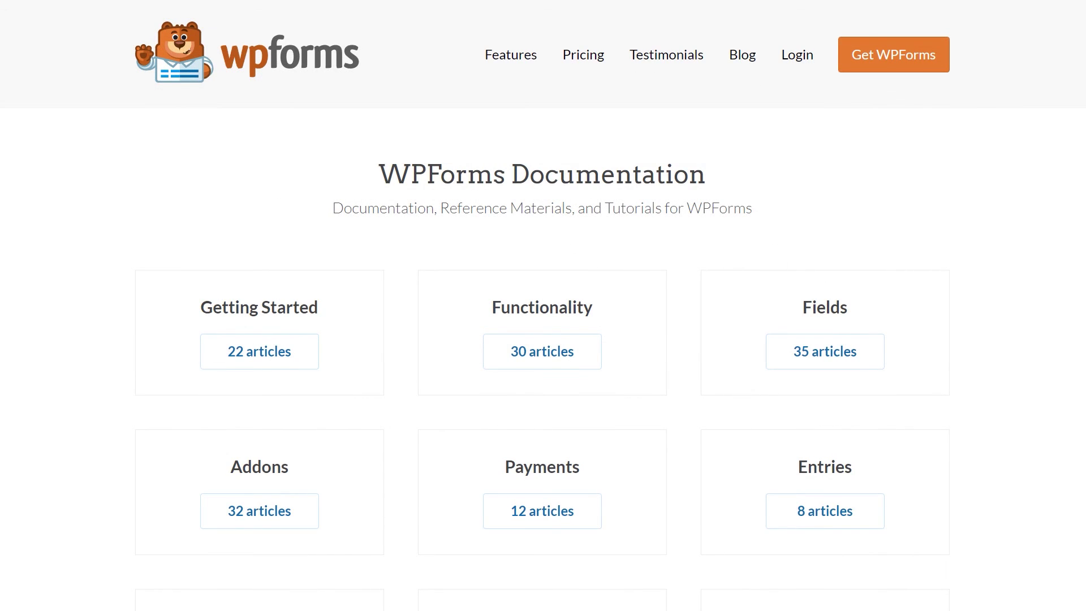
scroll(542, 306, down, 3)
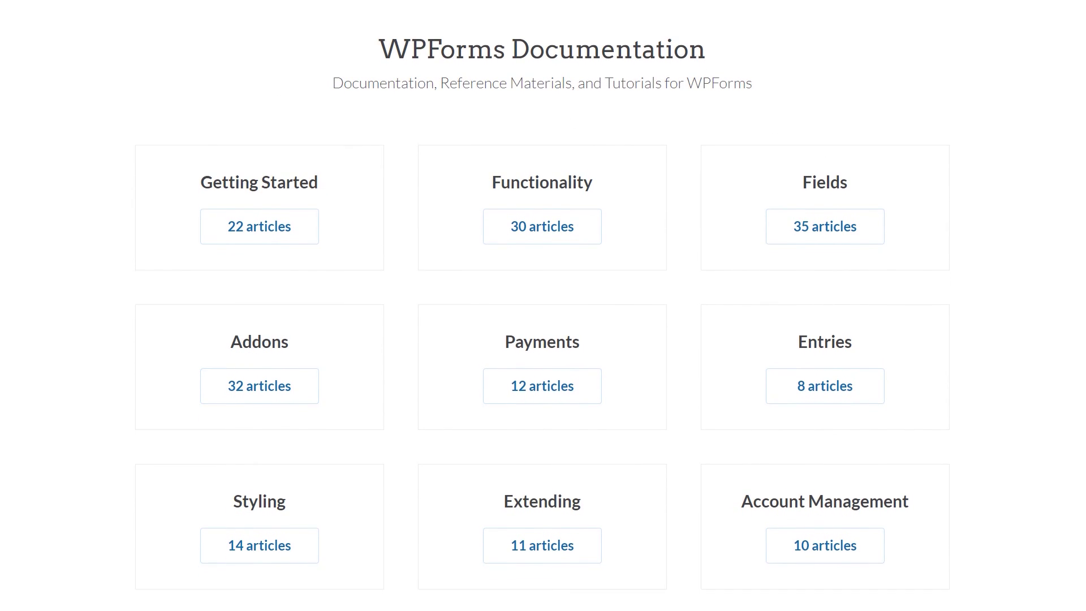
scroll(541, 305, down, 2)
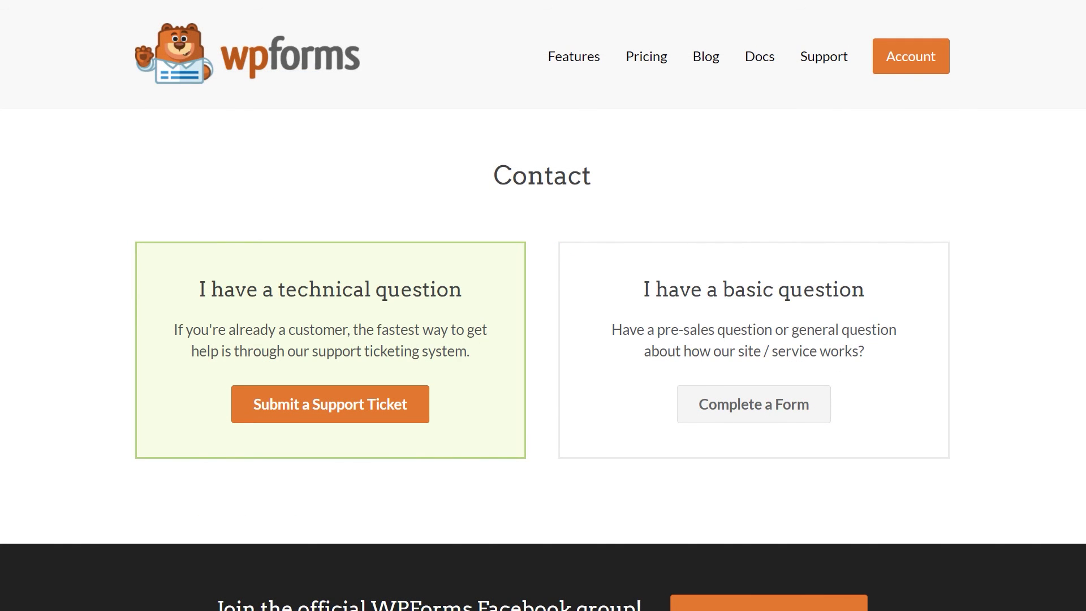
scroll(543, 305, down, 4)
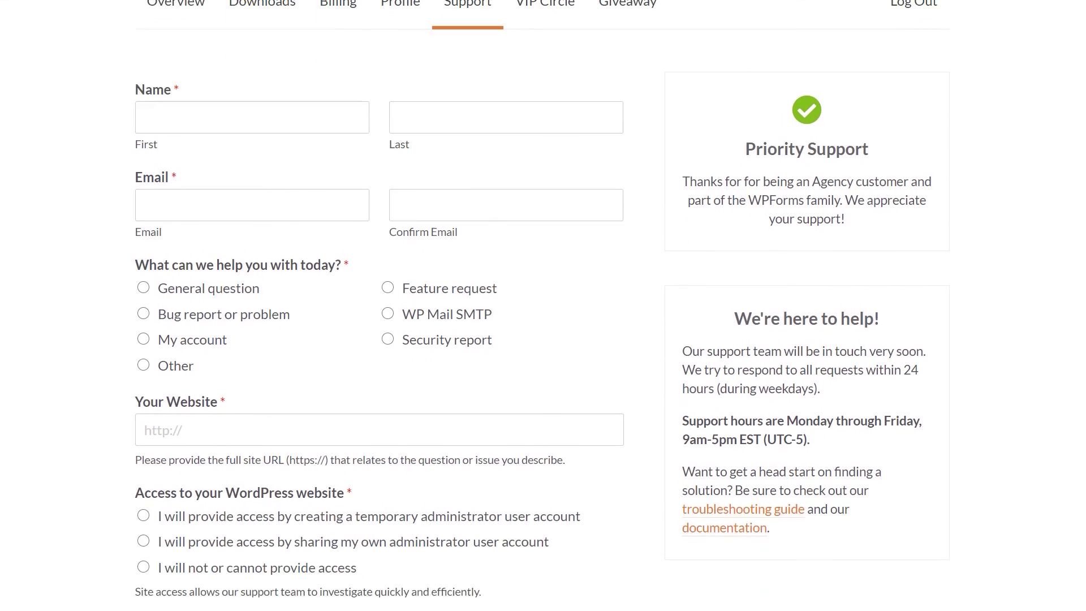